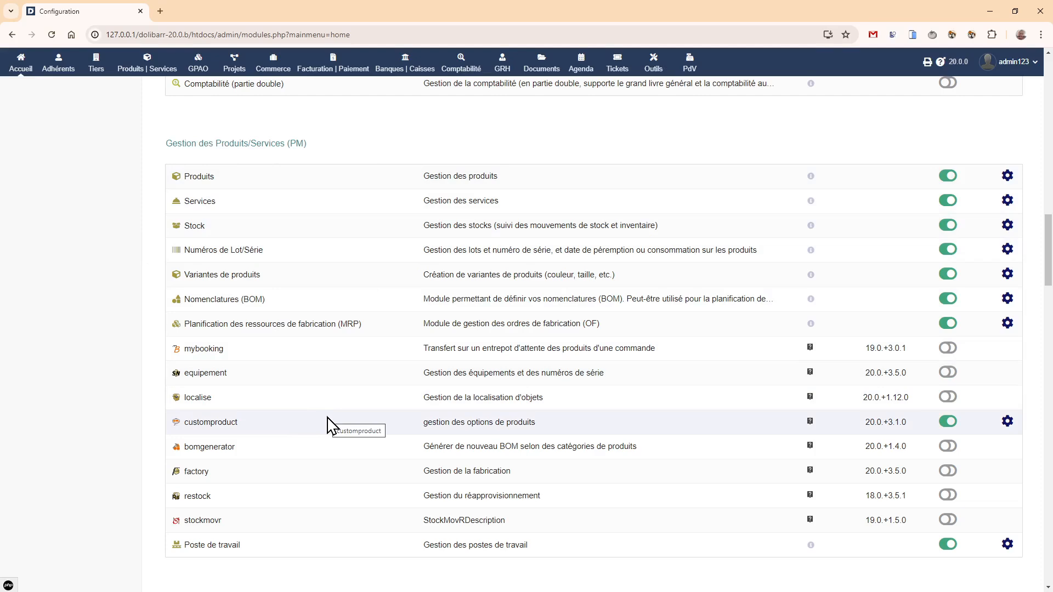
# - Open the customproduct module's configuration and review its version changelog on the À propos page
pyautogui.click(1005, 422)
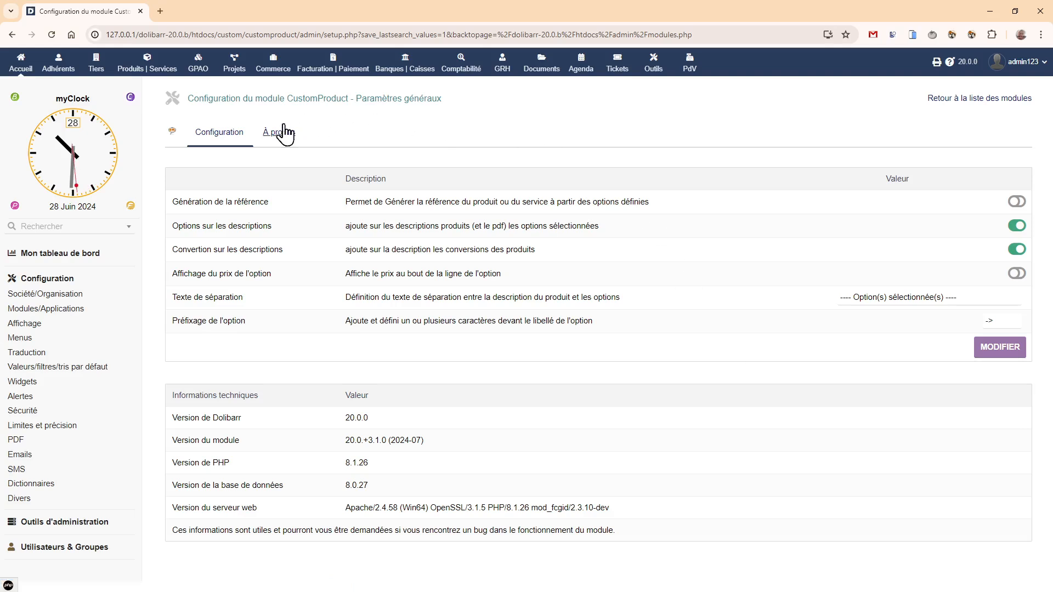
pyautogui.click(275, 138)
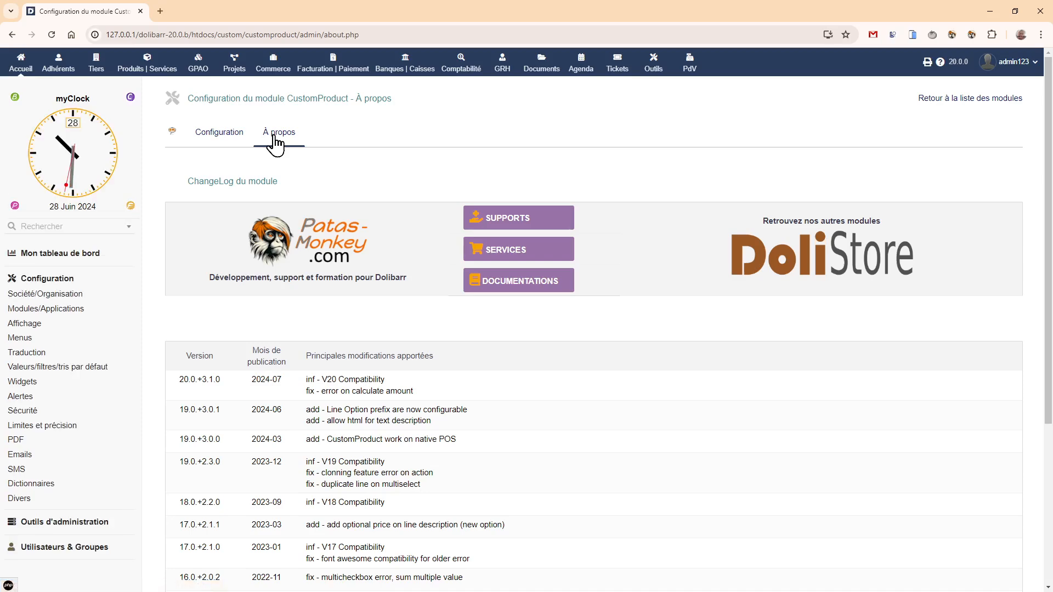
pyautogui.scroll(-4, 325, 265)
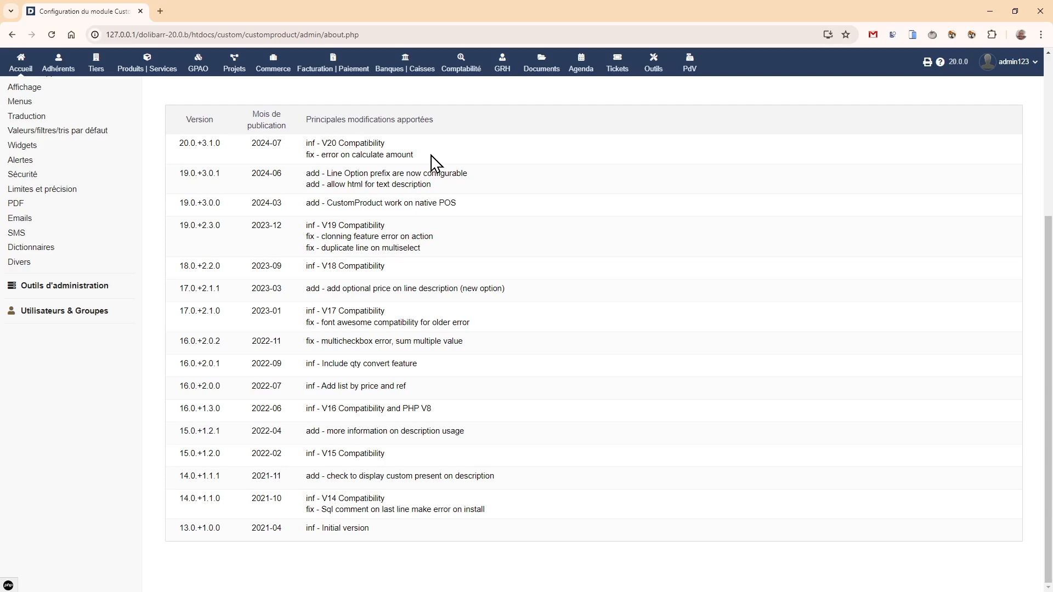
pyautogui.scroll(4, 434, 162)
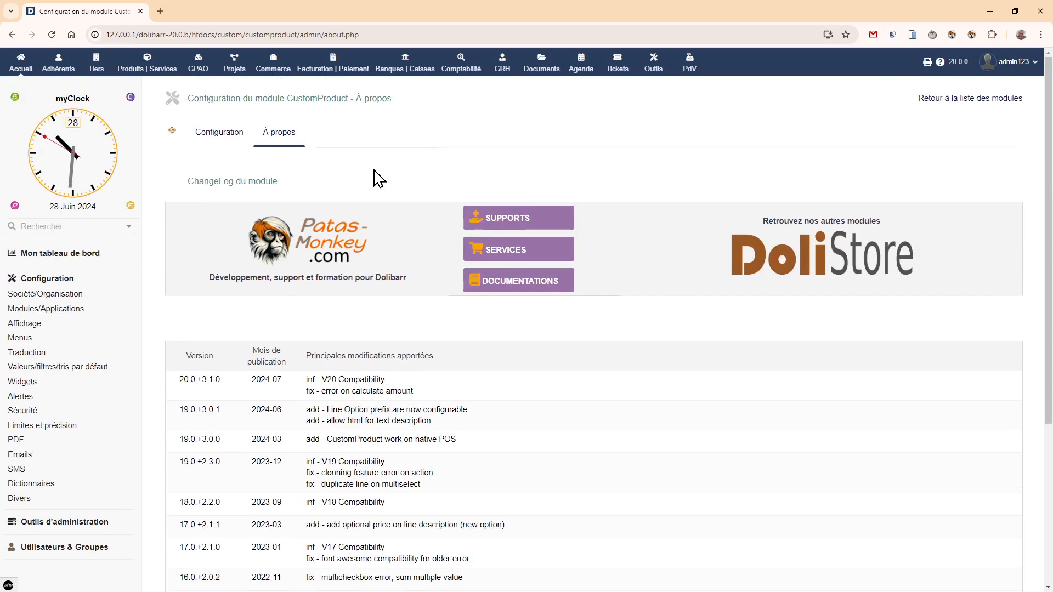
# - Start a new product with the reference "test" and the label "produit de test"
pyautogui.click(158, 71)
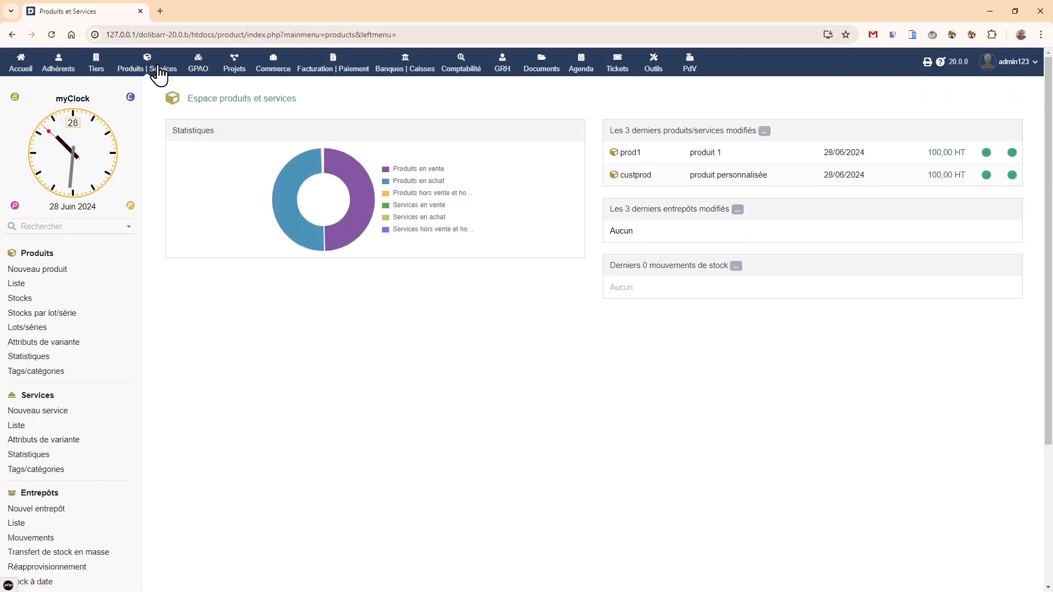
pyautogui.click(35, 271)
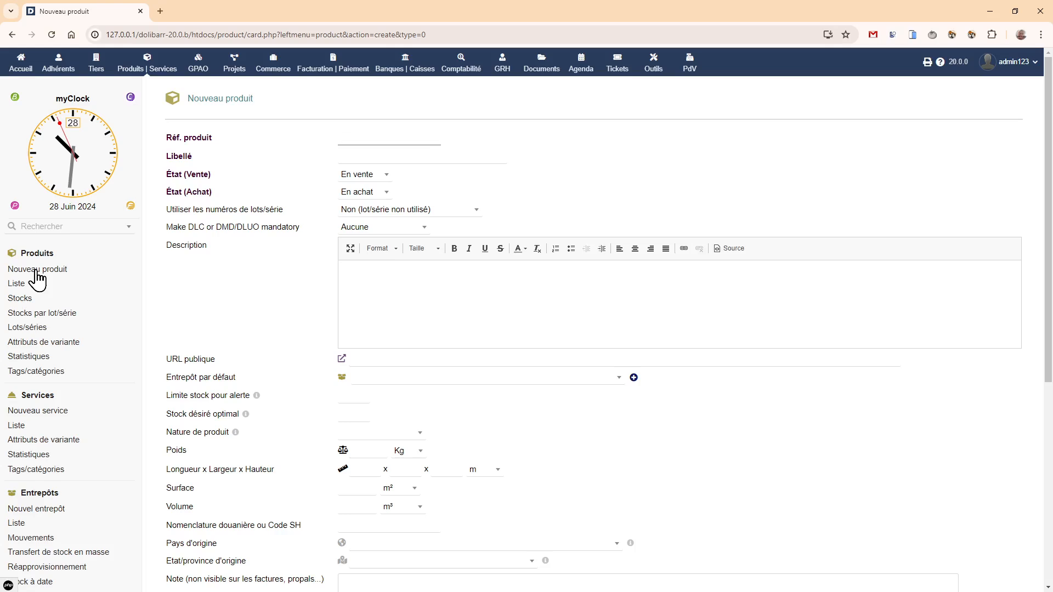
pyautogui.write('test')
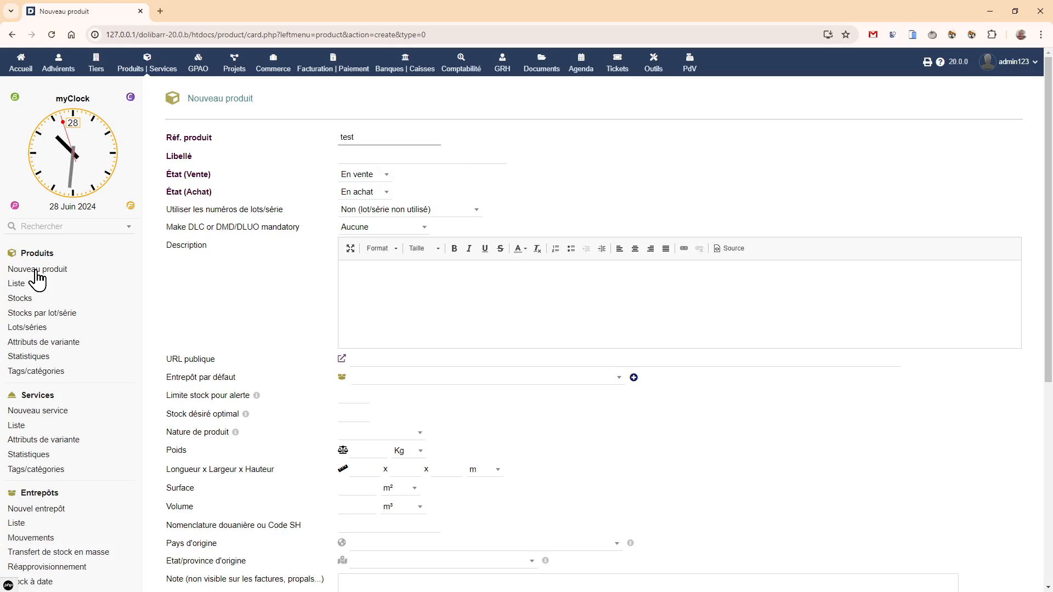
pyautogui.click(377, 155)
pyautogui.write('pr')
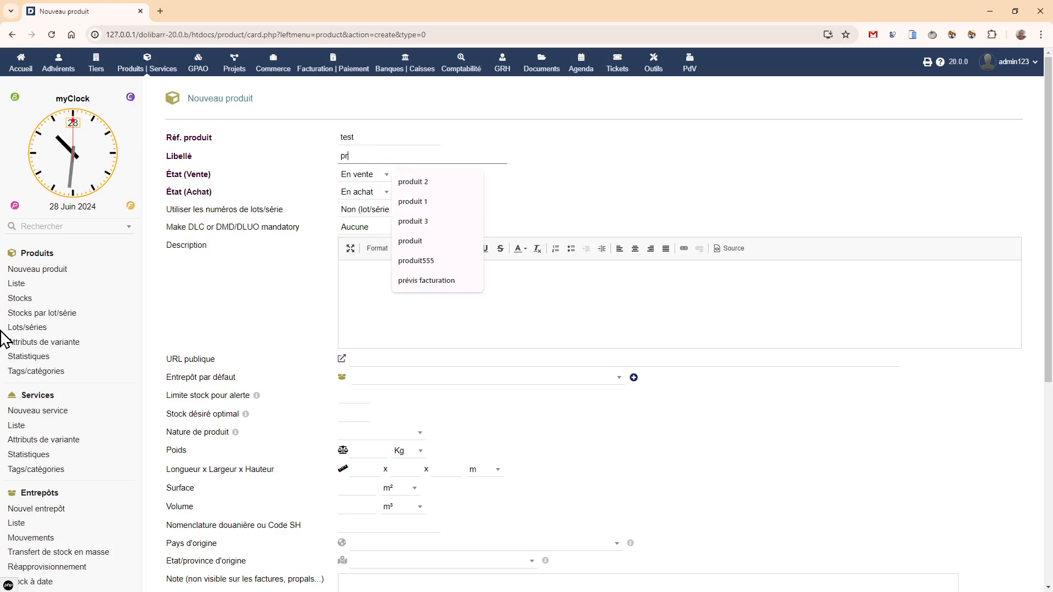
pyautogui.write('oduit de test')
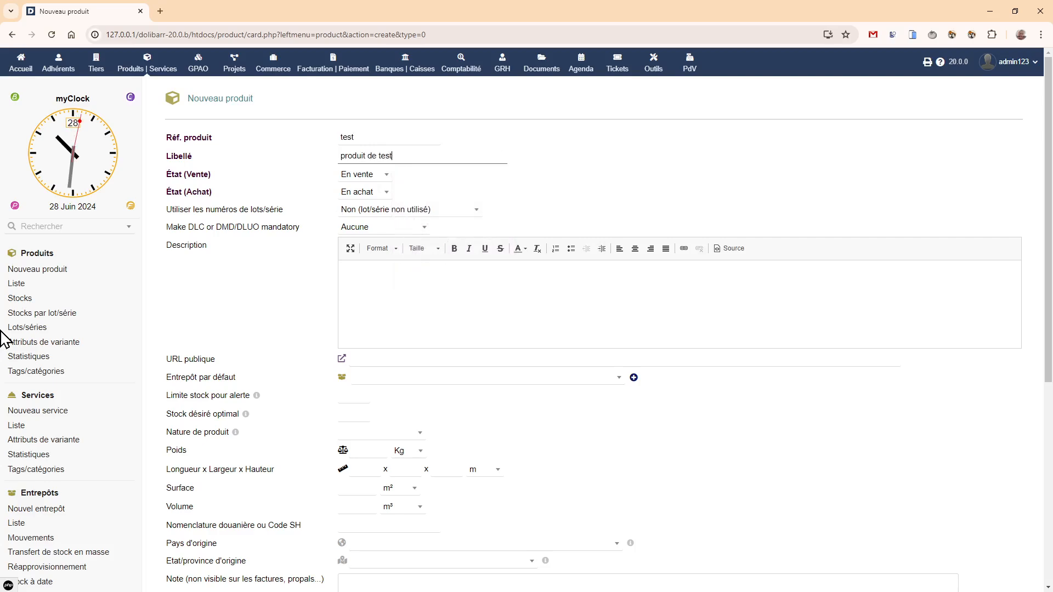
# - Set the product's selling price to 100 HT and create the product
pyautogui.scroll(-5, 343, 513)
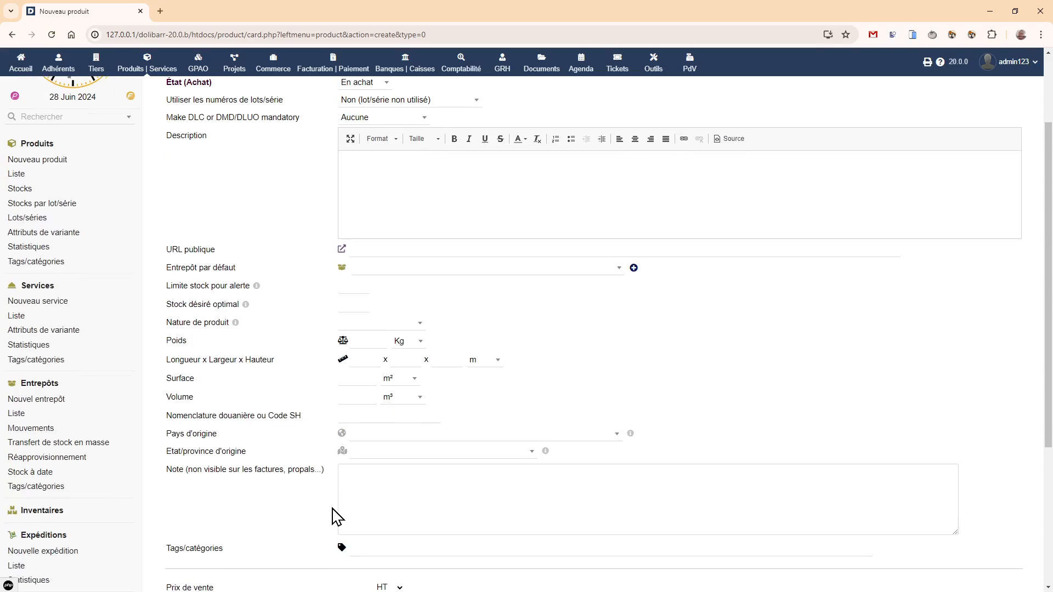
pyautogui.click(348, 426)
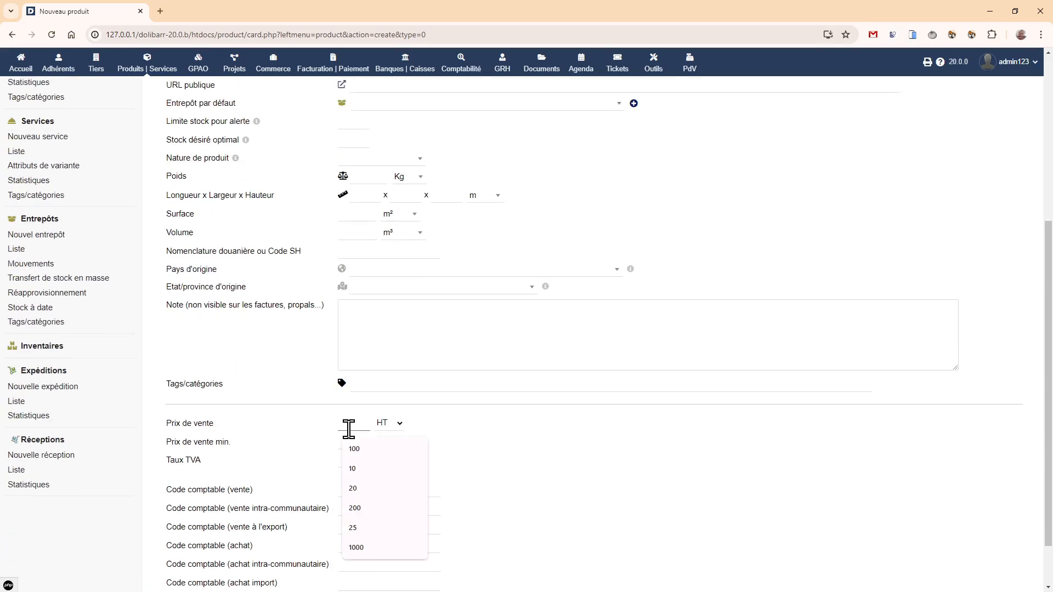
pyautogui.write('100')
pyautogui.scroll(-1, 251, 410)
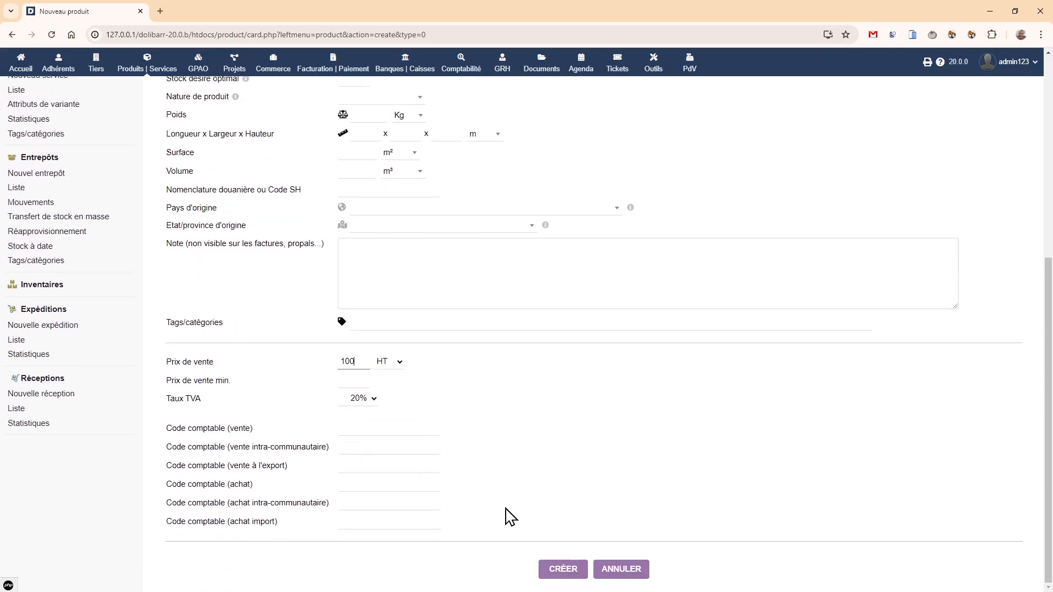
pyautogui.click(550, 568)
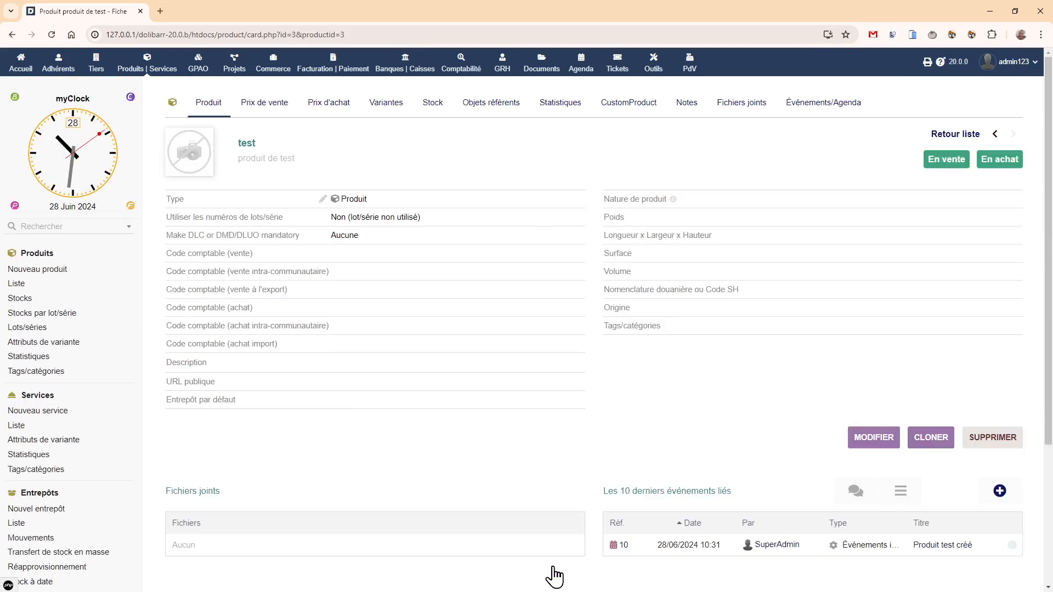
# - Start a new CustomProduct option for the test product and label it "option1"
pyautogui.click(626, 111)
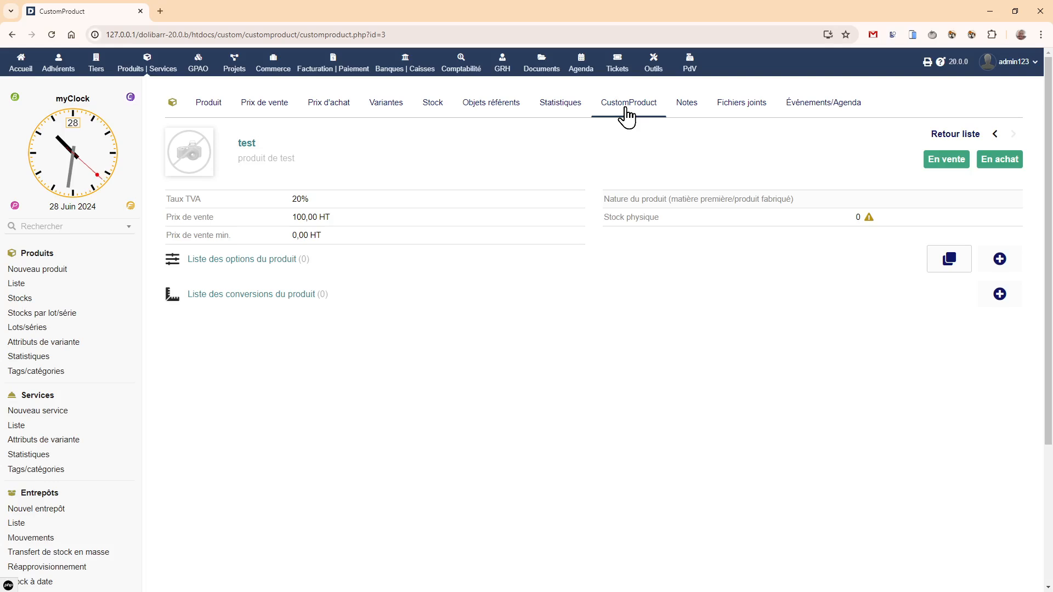
pyautogui.click(1000, 260)
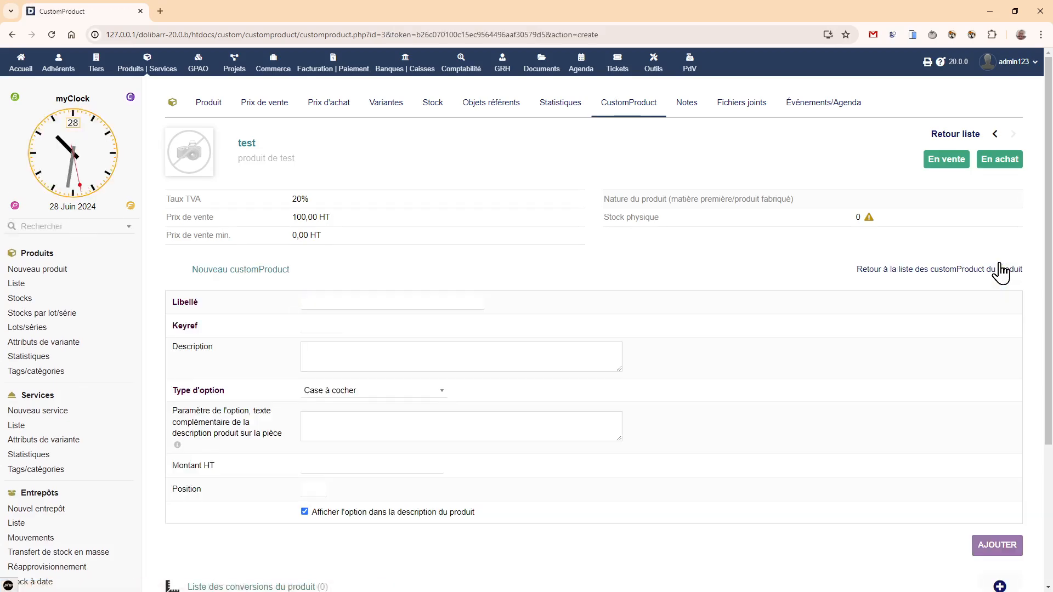
pyautogui.click(336, 302)
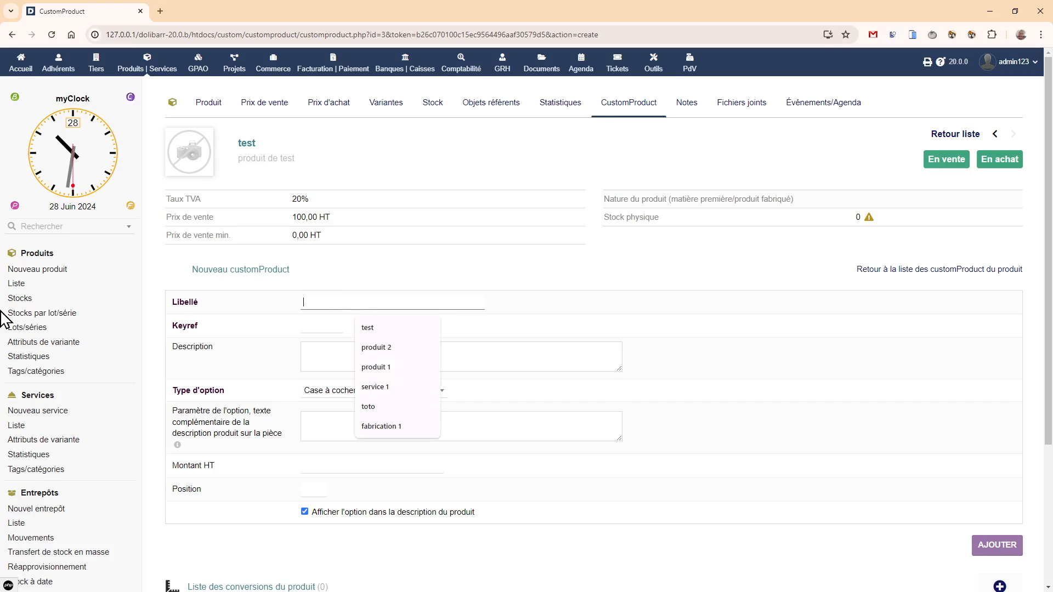
pyautogui.write('option1')
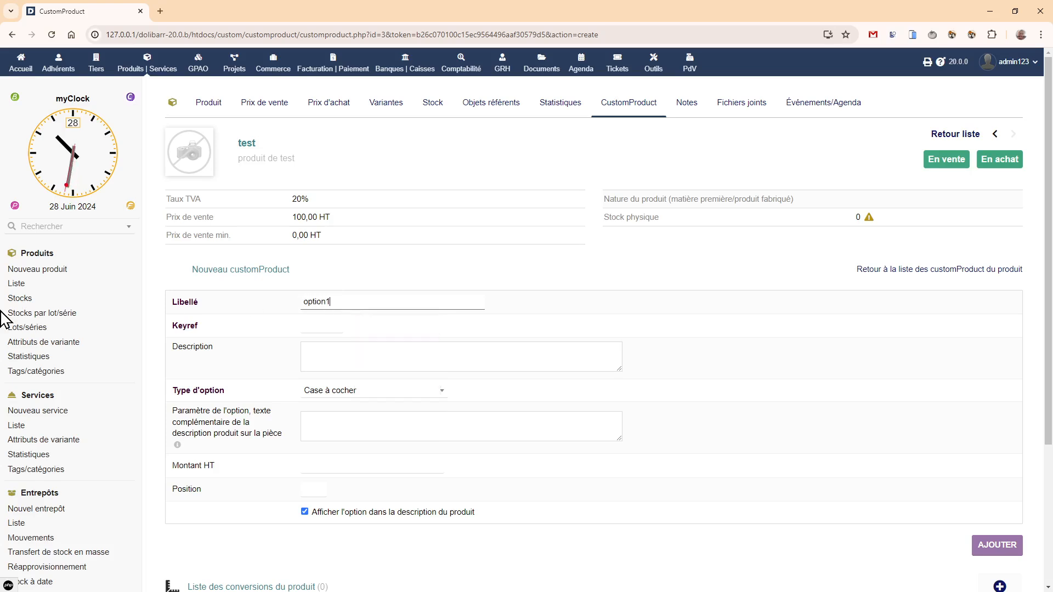
pyautogui.doubleClick(181, 325)
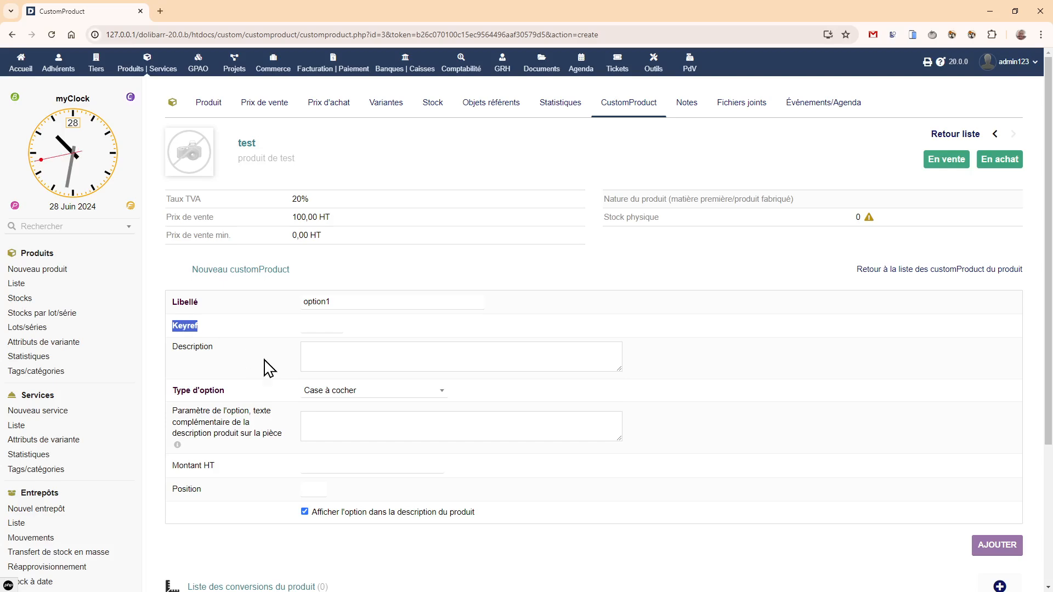
# - Enter "info tooltip qui sera présenté au niveau de l'option" as the option's description
pyautogui.click(328, 349)
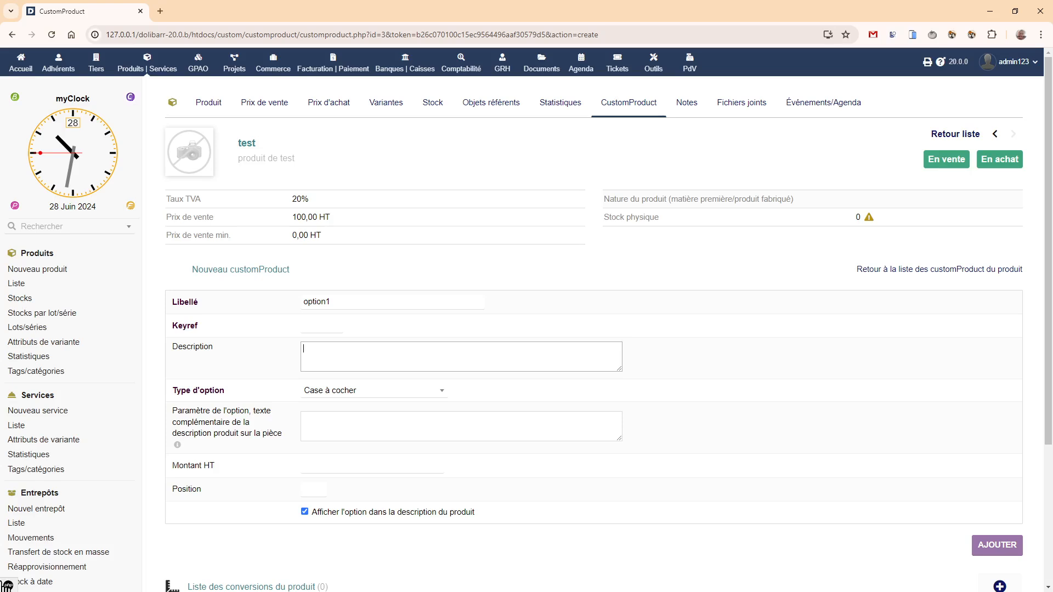
pyautogui.write('info tyooltip suui sera présent')
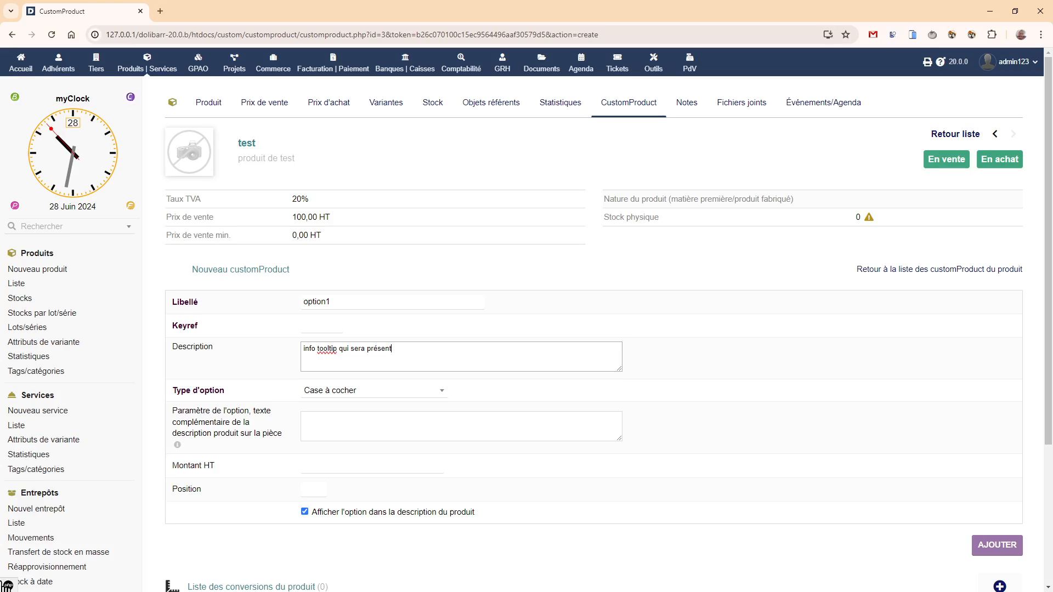
pyautogui.write("é au niveau de l'option")
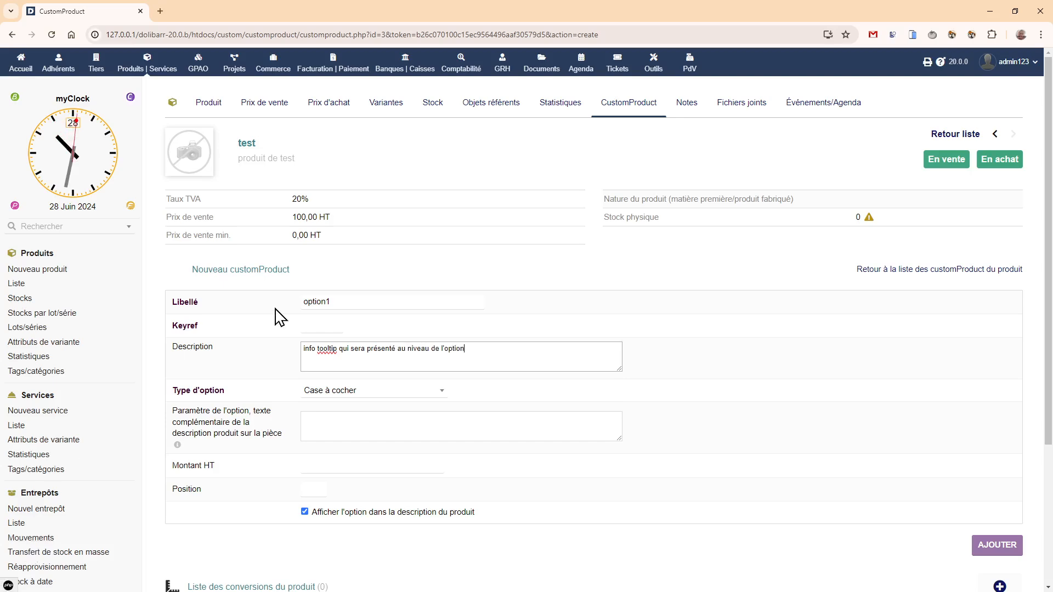
# - Keep the option type Case à cocher, set its Montant HT to 5, and add the option to the product
pyautogui.click(412, 391)
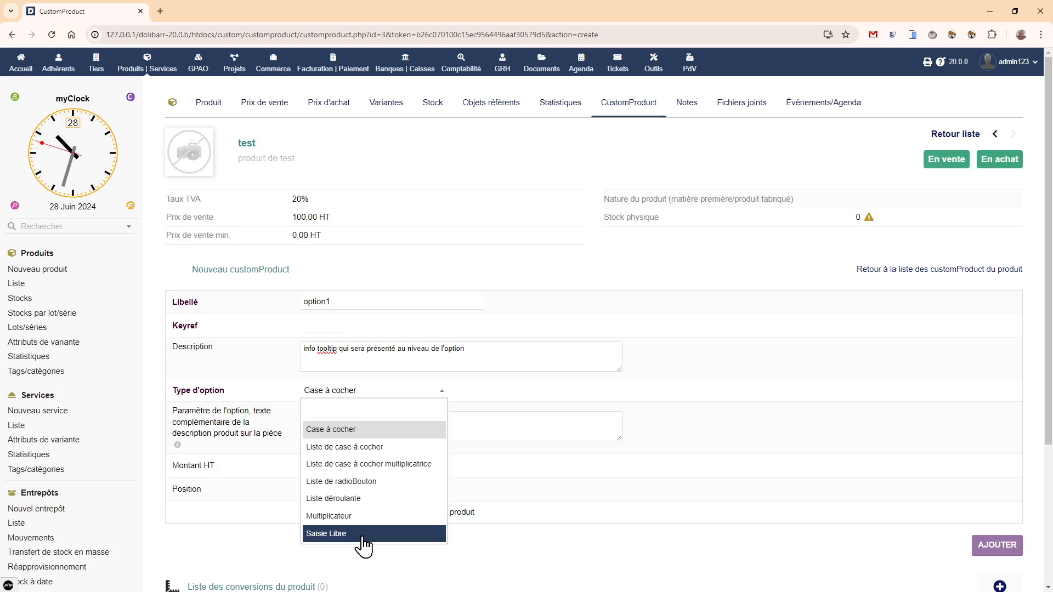
pyautogui.click(549, 476)
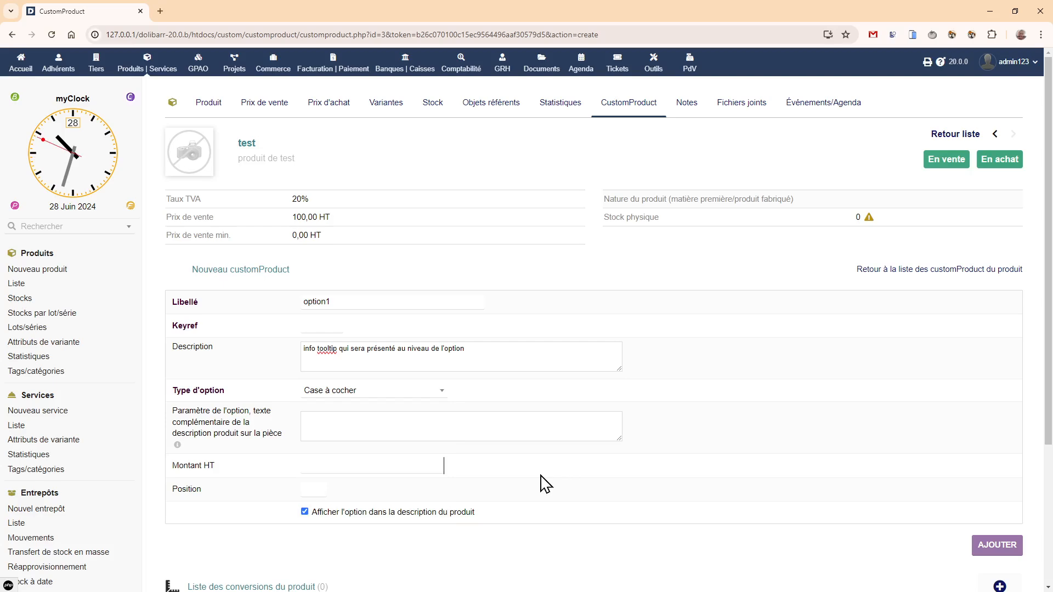
pyautogui.click(332, 465)
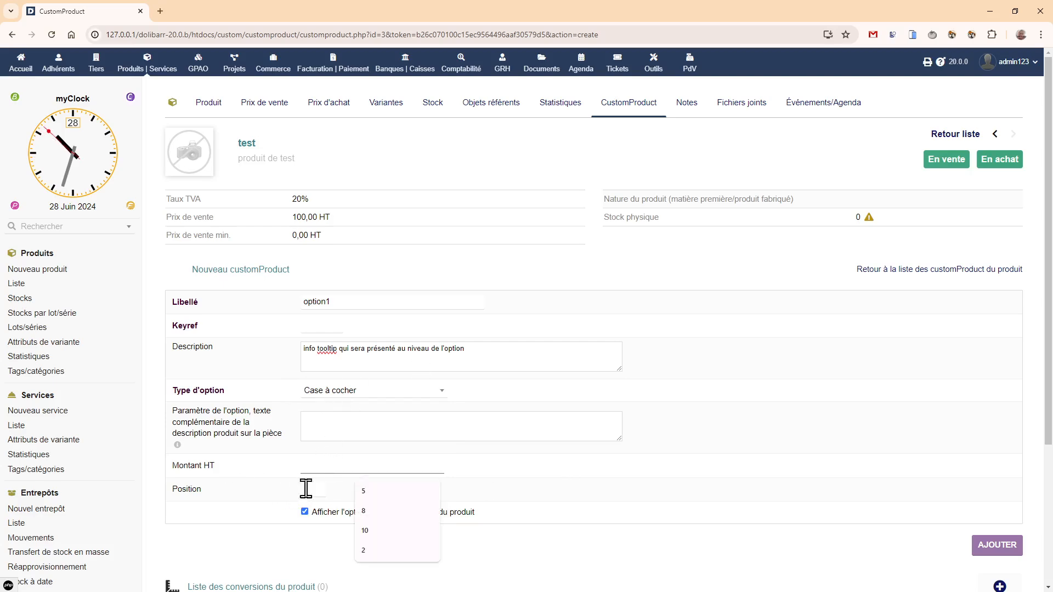
pyautogui.click(367, 492)
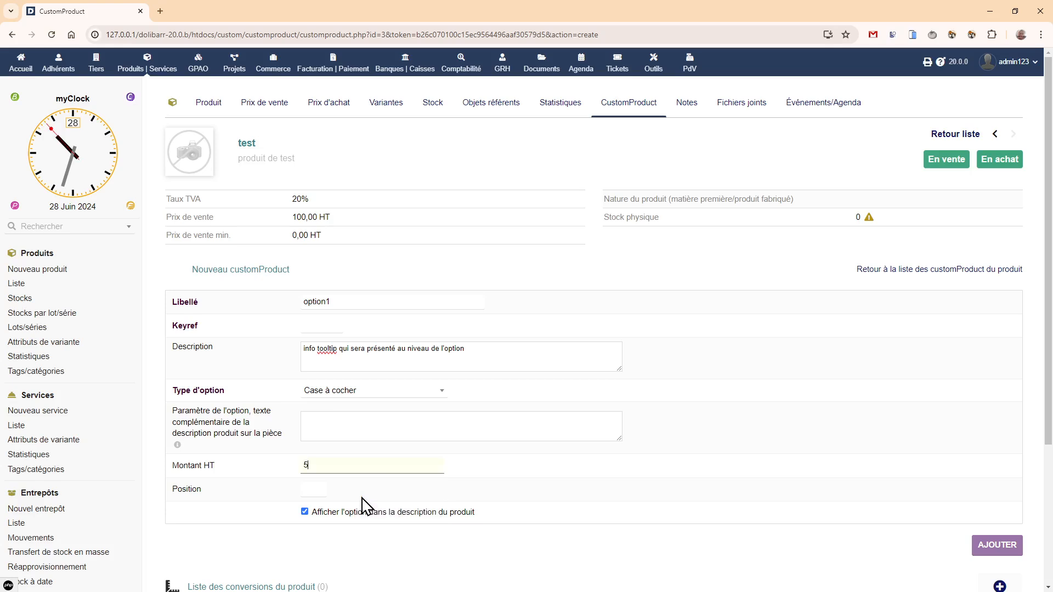
pyautogui.click(1012, 549)
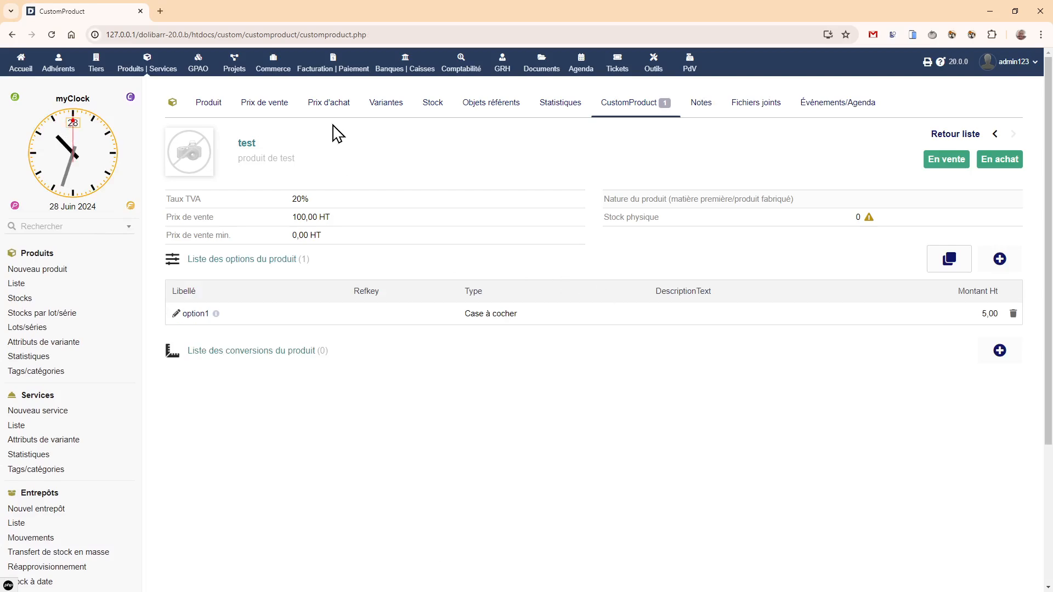
# - Create a draft commercial proposal for the customer Client générique TakePOS
pyautogui.click(260, 72)
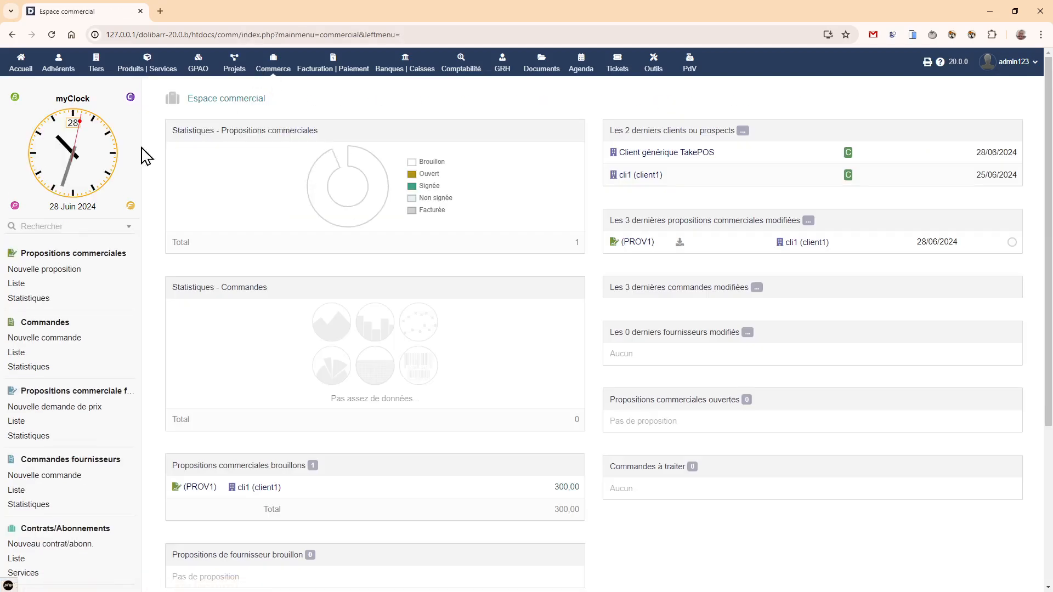
pyautogui.click(12, 285)
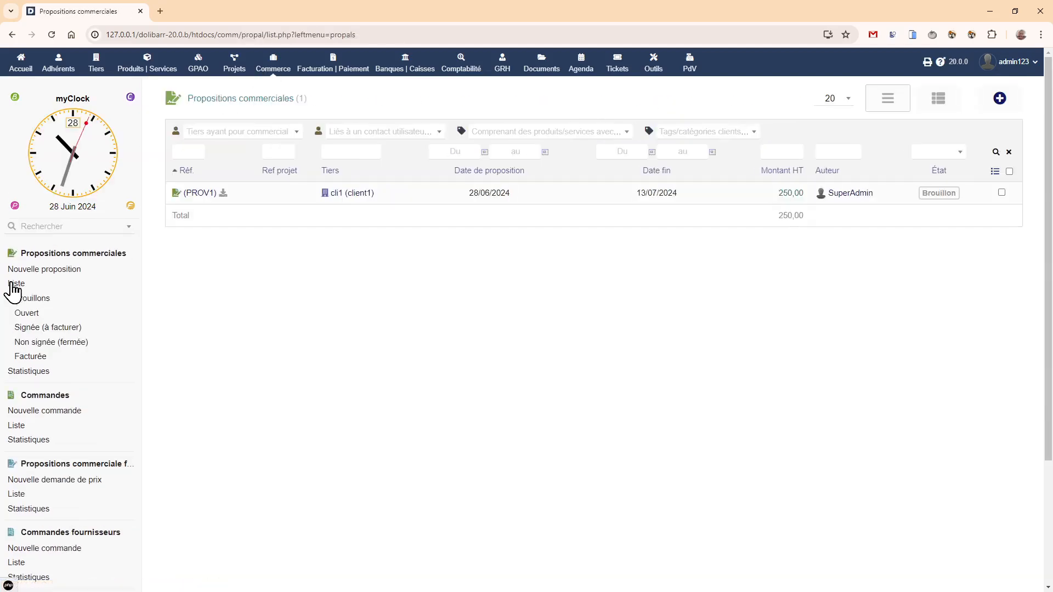
pyautogui.click(36, 271)
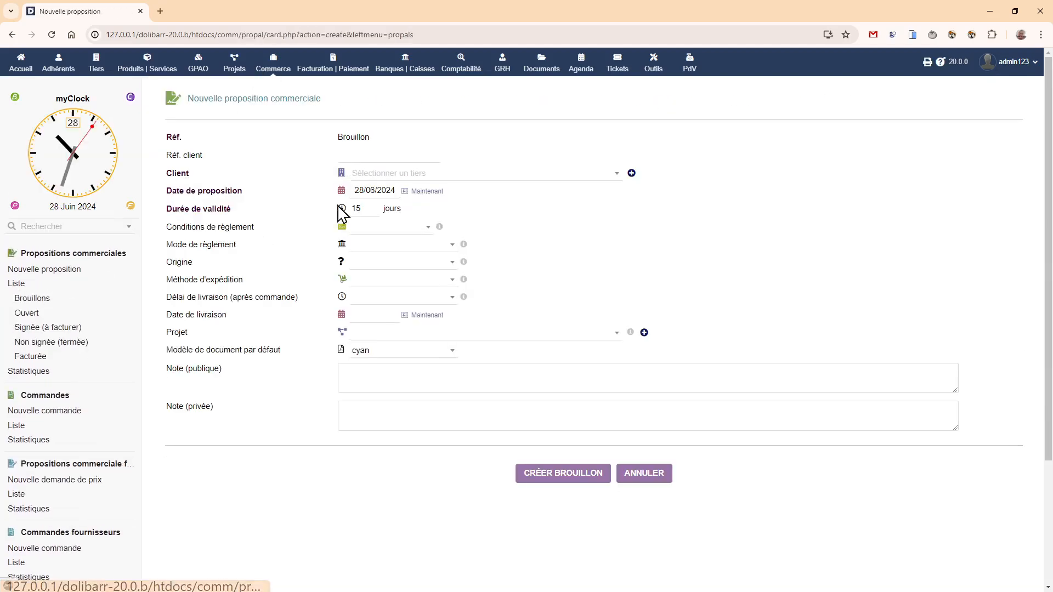
pyautogui.click(386, 176)
pyautogui.click(421, 247)
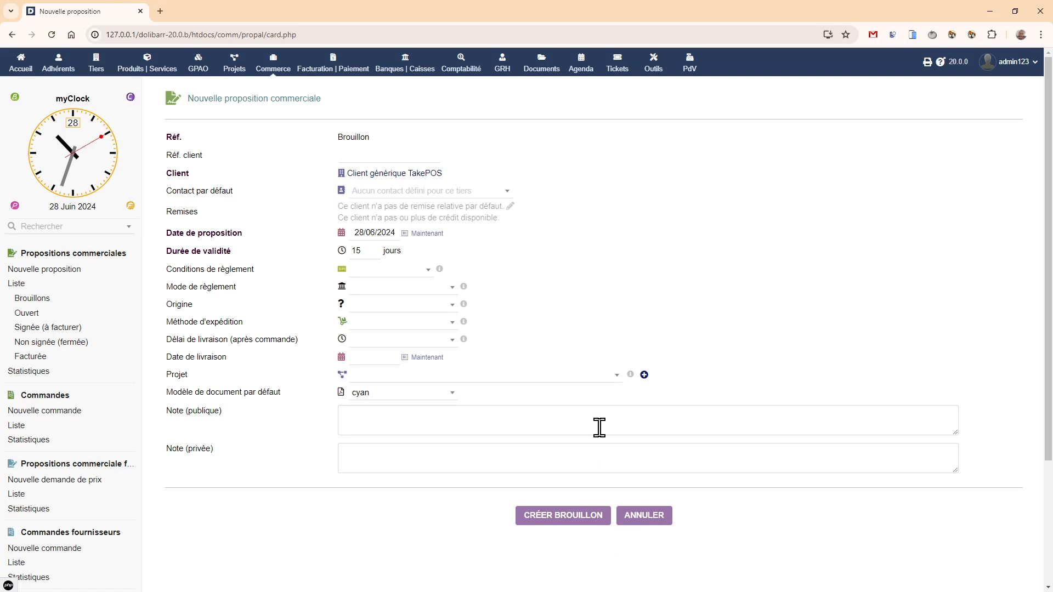
pyautogui.click(561, 518)
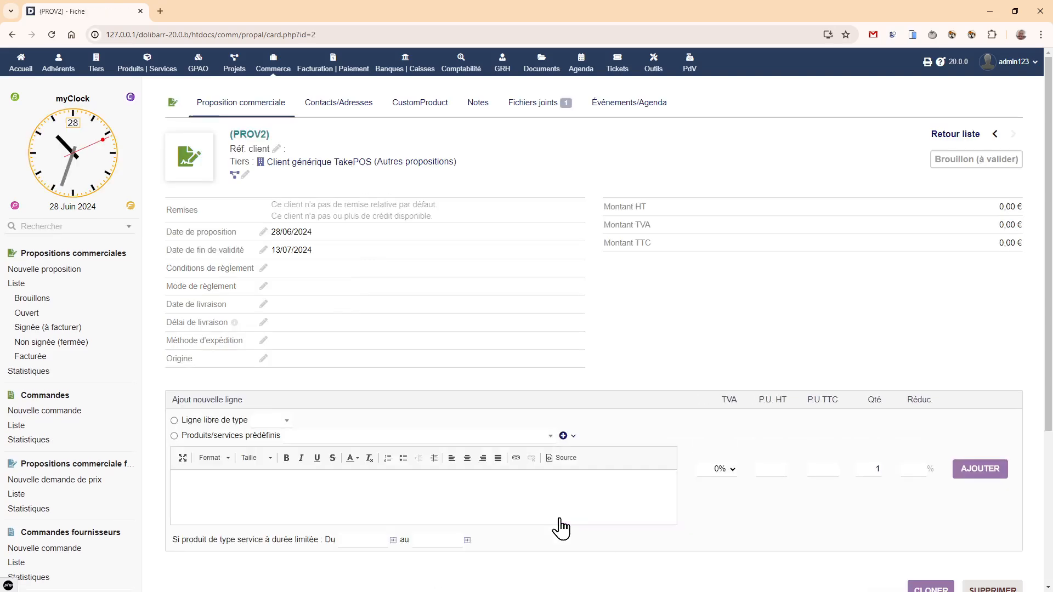
# - Add the predefined product "test" as a proposal line and open the proposal's CustomProduct options
pyautogui.click(422, 441)
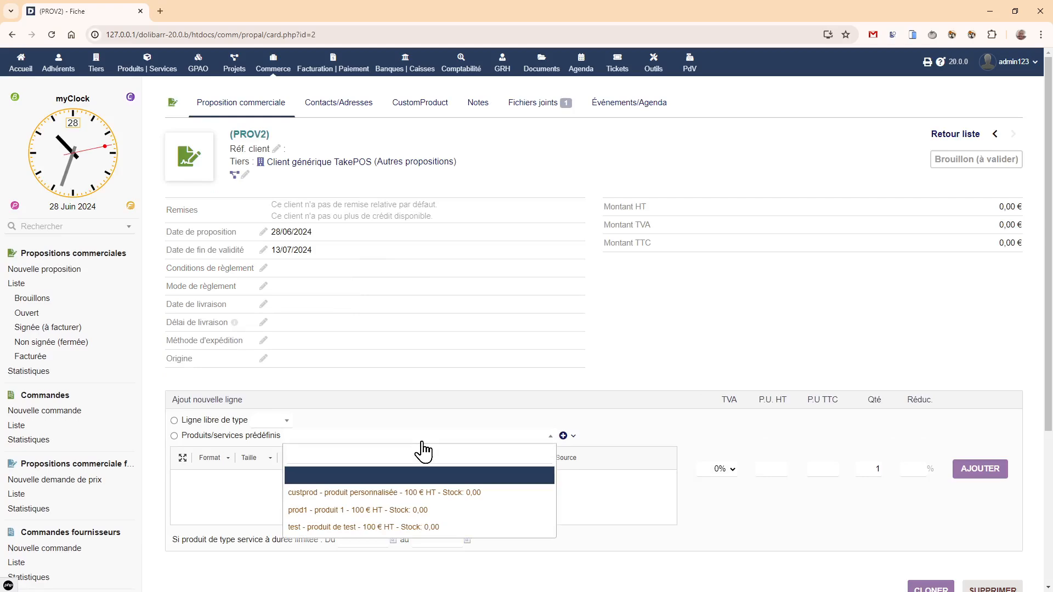
pyautogui.click(419, 527)
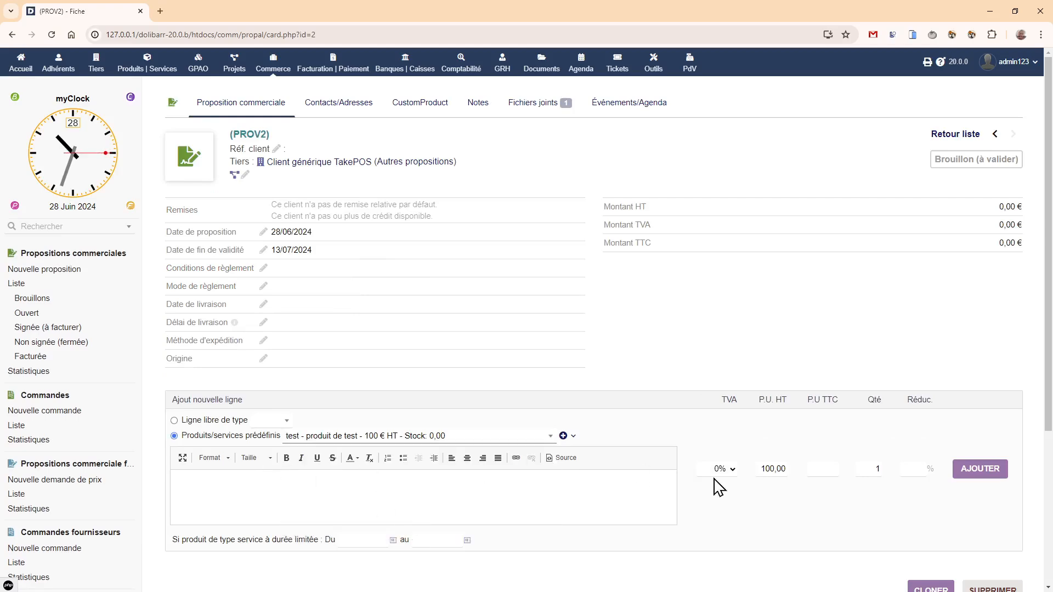
pyautogui.click(979, 471)
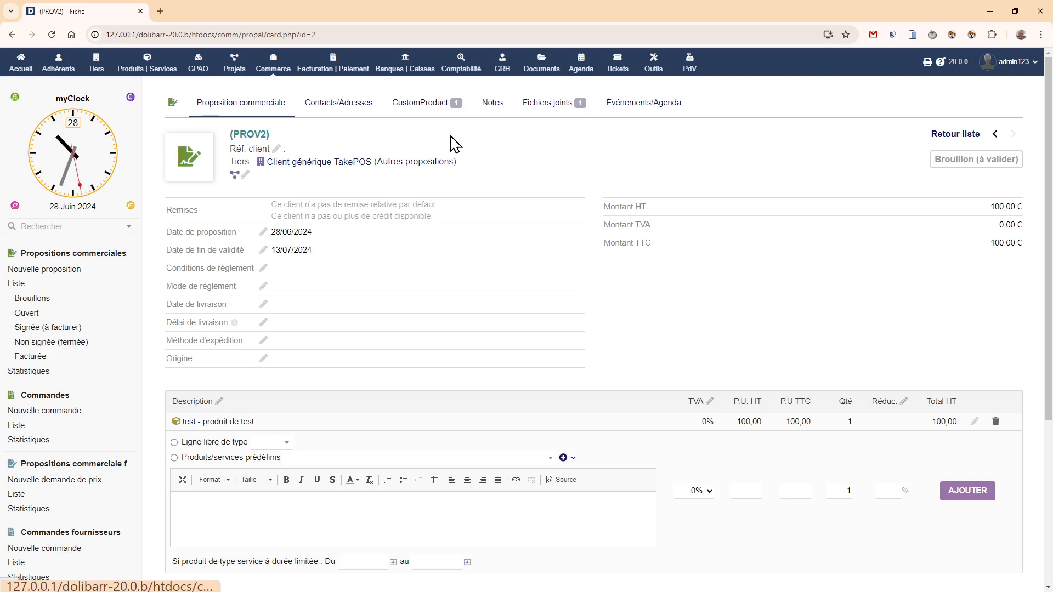
pyautogui.click(427, 107)
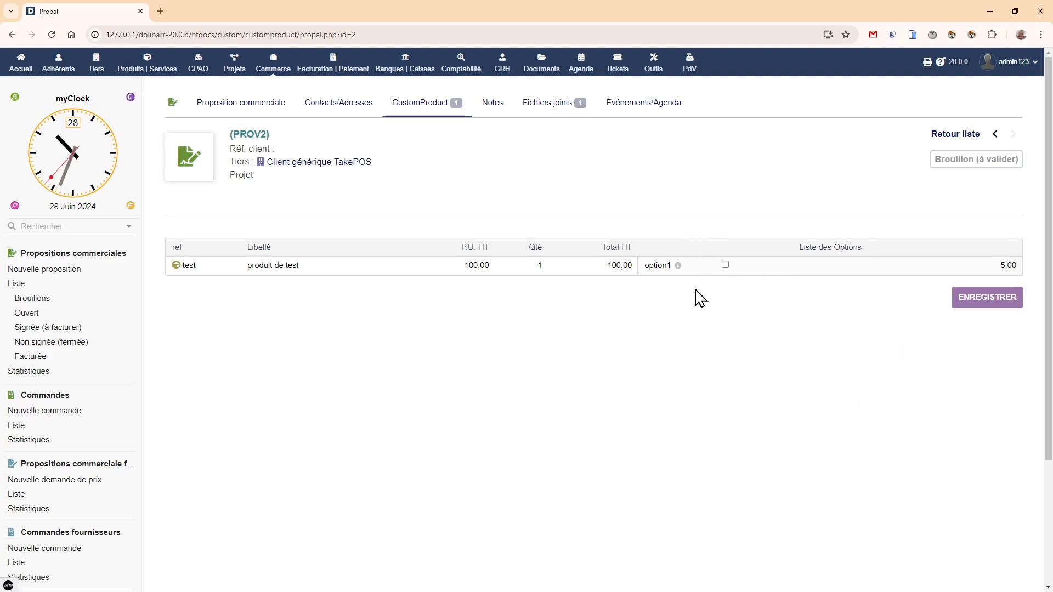
# - Select option1 for the test line, save it, and preview the existing PDF from the proposal card
pyautogui.click(725, 265)
pyautogui.click(213, 104)
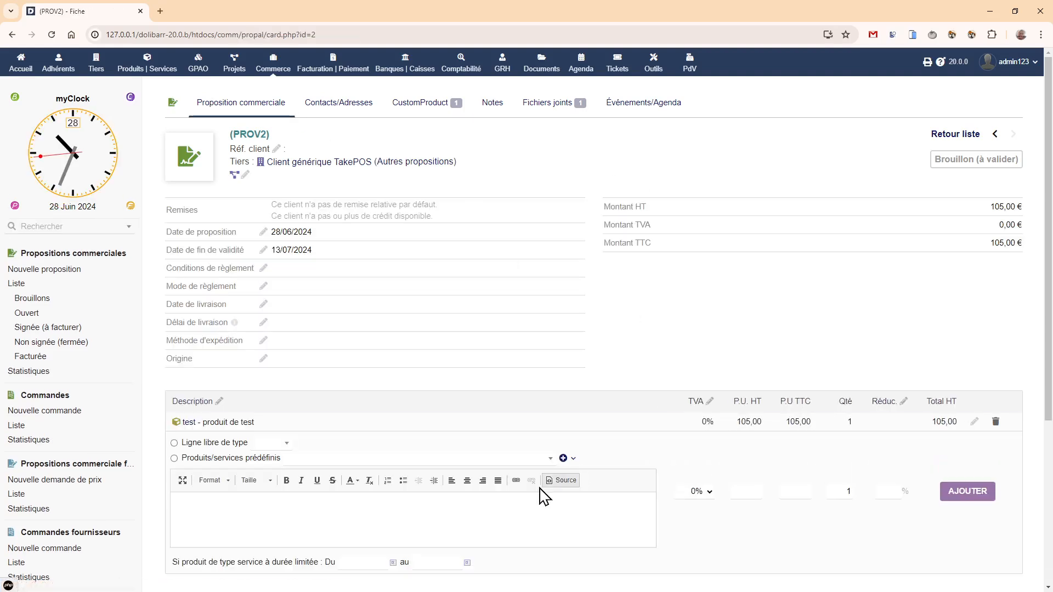
pyautogui.scroll(-4, 395, 328)
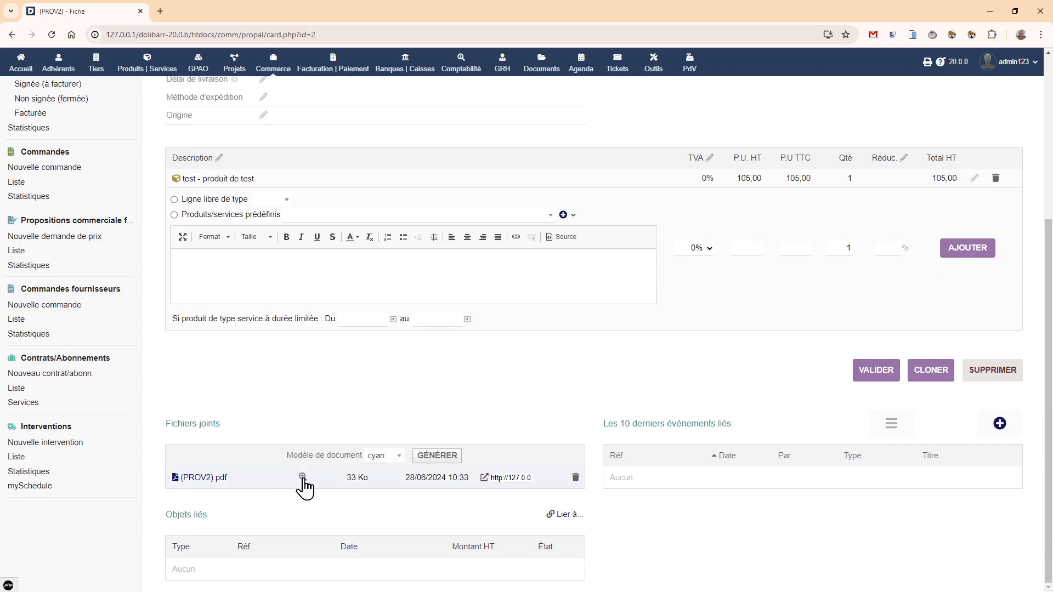
pyautogui.click(303, 477)
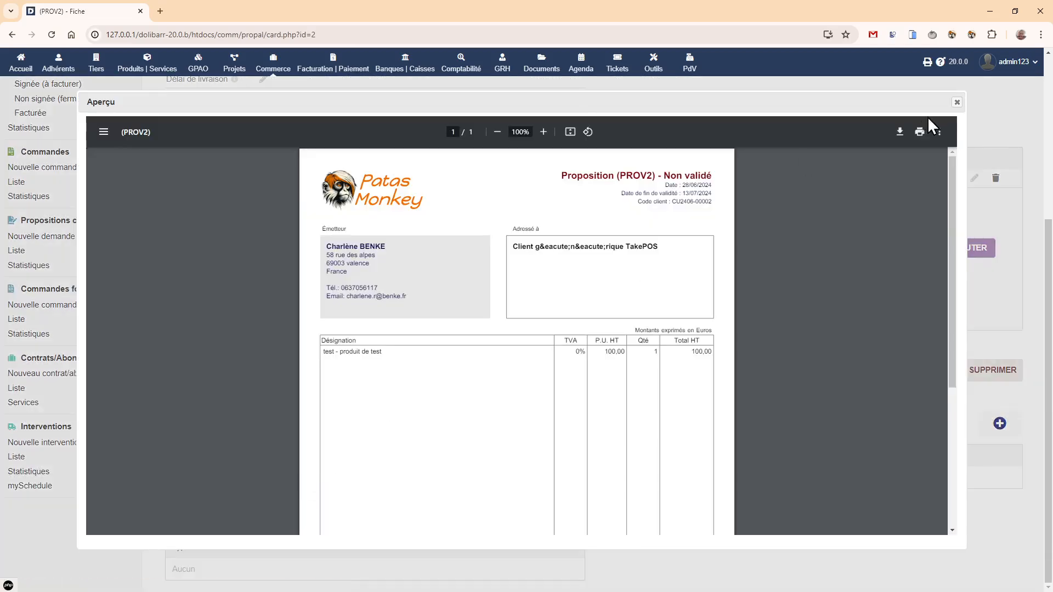
pyautogui.click(957, 102)
# - Regenerate the proposal PDF with the cyan model and preview the product line's description
pyautogui.click(426, 458)
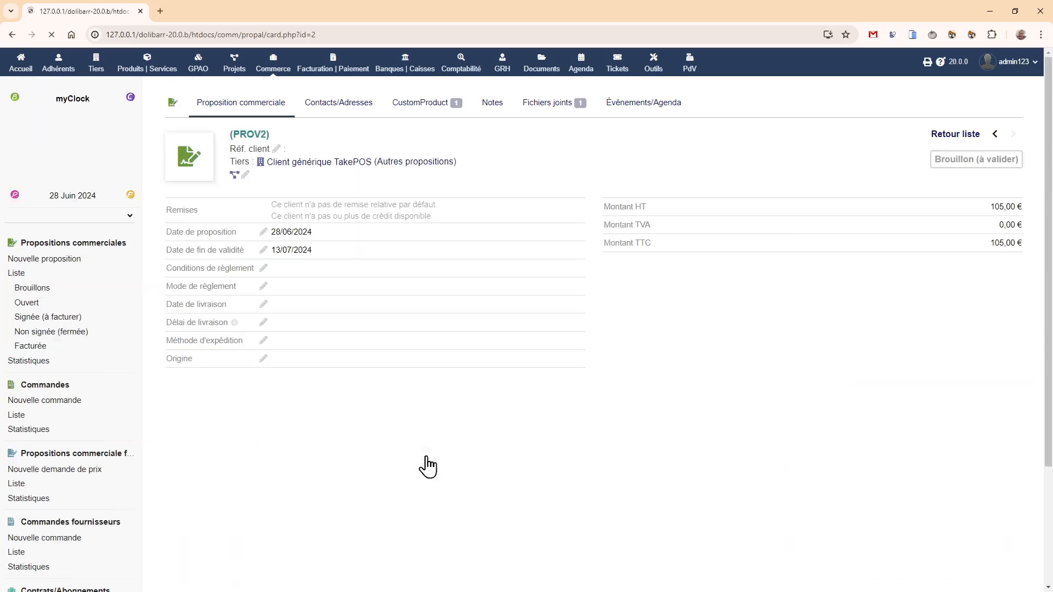
pyautogui.click(301, 478)
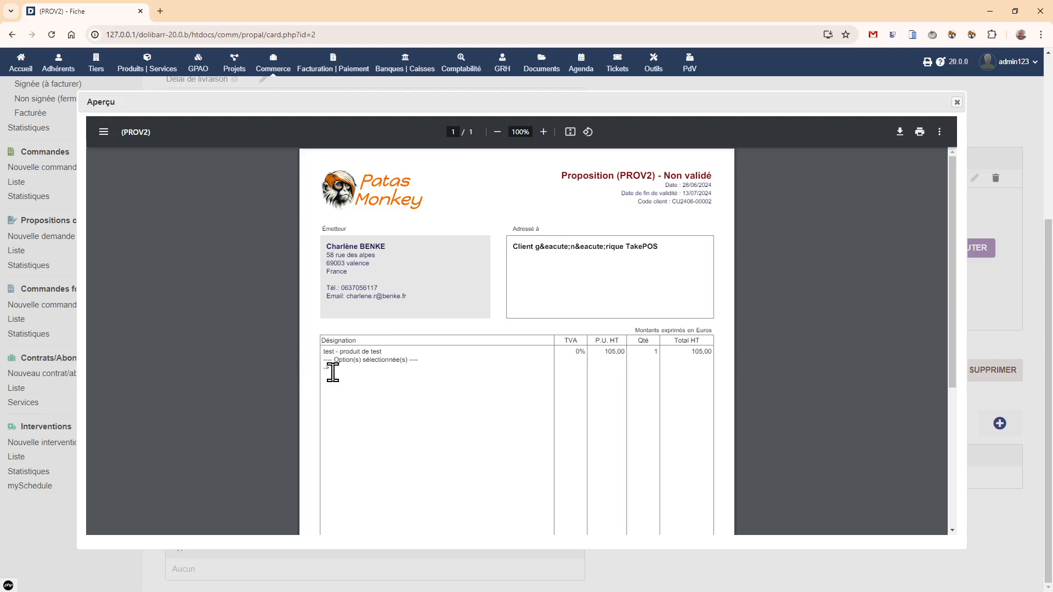
pyautogui.click(957, 102)
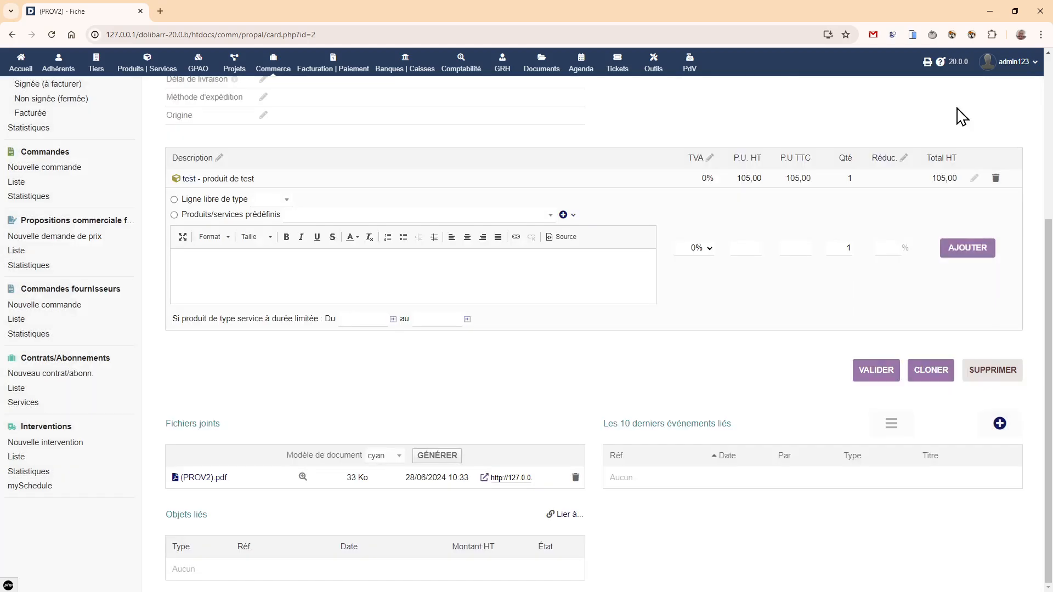
# - Edit option1 of the product test, set its parameter text to "selection de l'option 1", and save it
pyautogui.scroll(5, 217, 101)
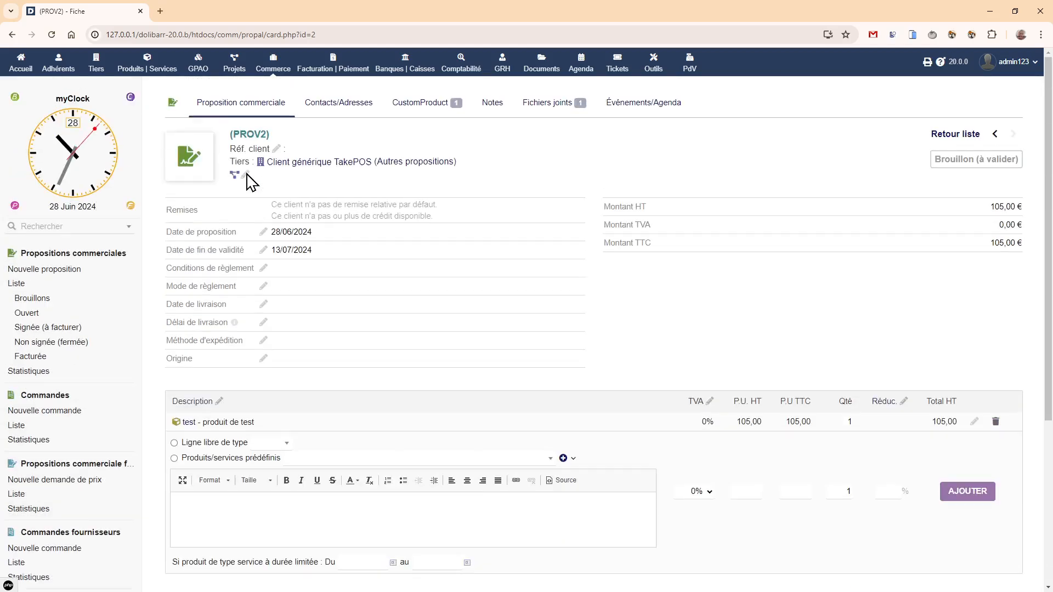
pyautogui.click(195, 425)
pyautogui.click(618, 106)
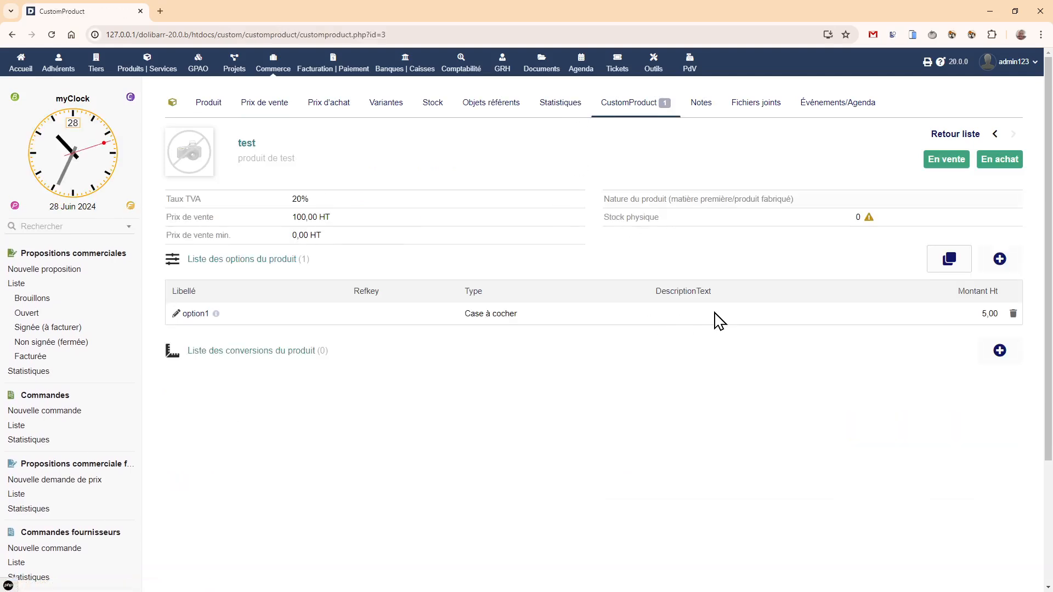
pyautogui.click(176, 315)
pyautogui.click(435, 435)
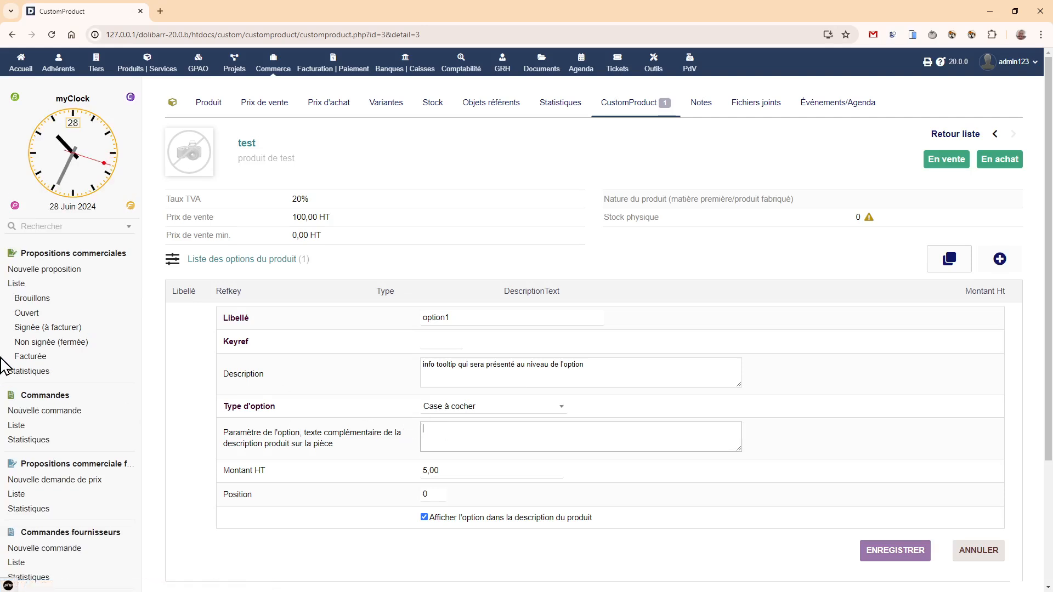
pyautogui.write("selection de l'option")
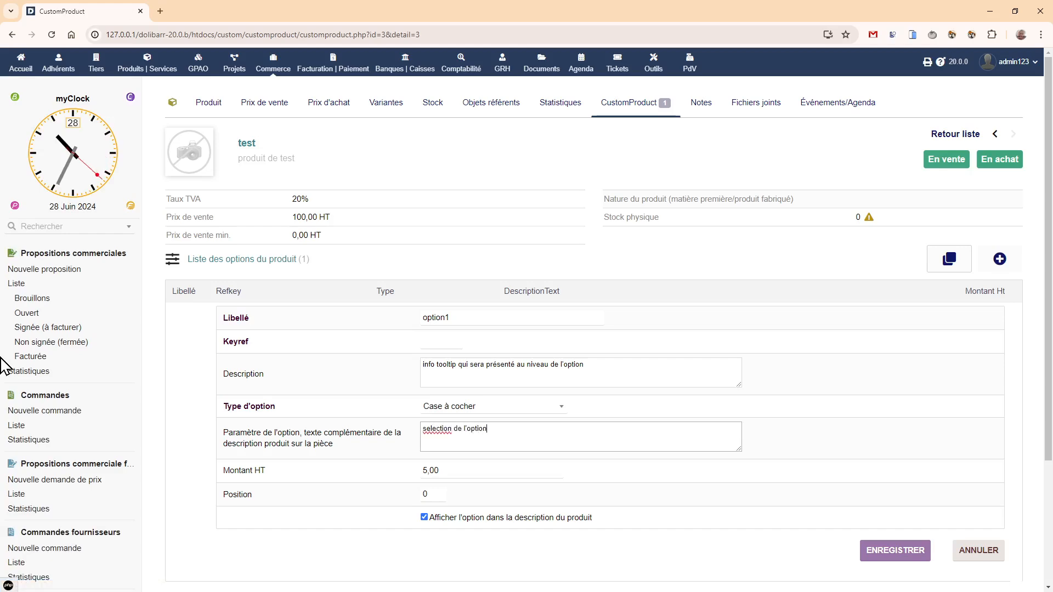
pyautogui.write(' 1')
pyautogui.click(887, 554)
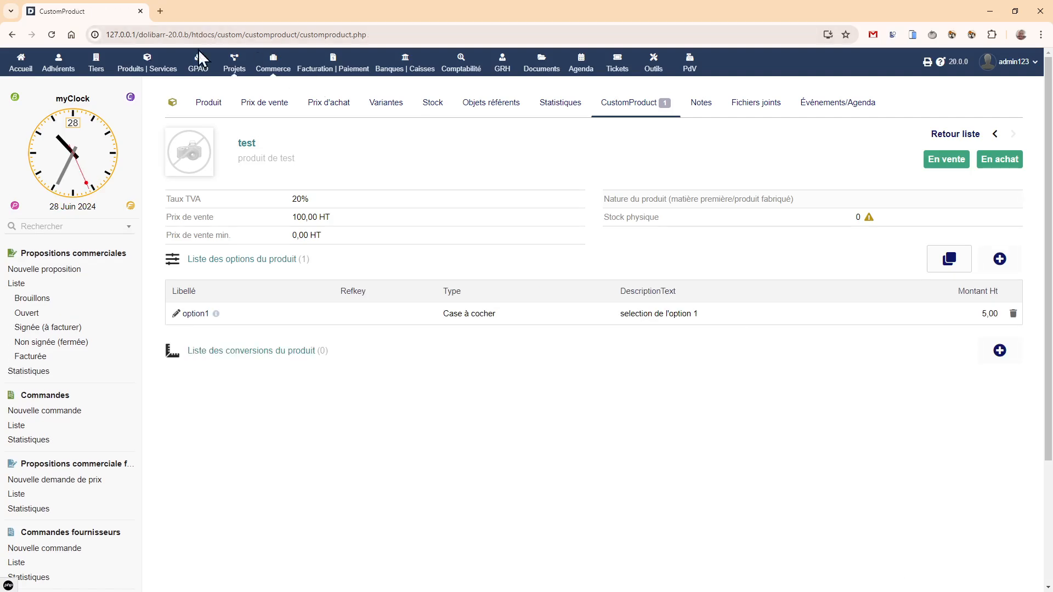
# - Reopen the proposal (PROV2) from the list of commercial proposals and view its CustomProduct options
pyautogui.click(272, 63)
pyautogui.click(23, 286)
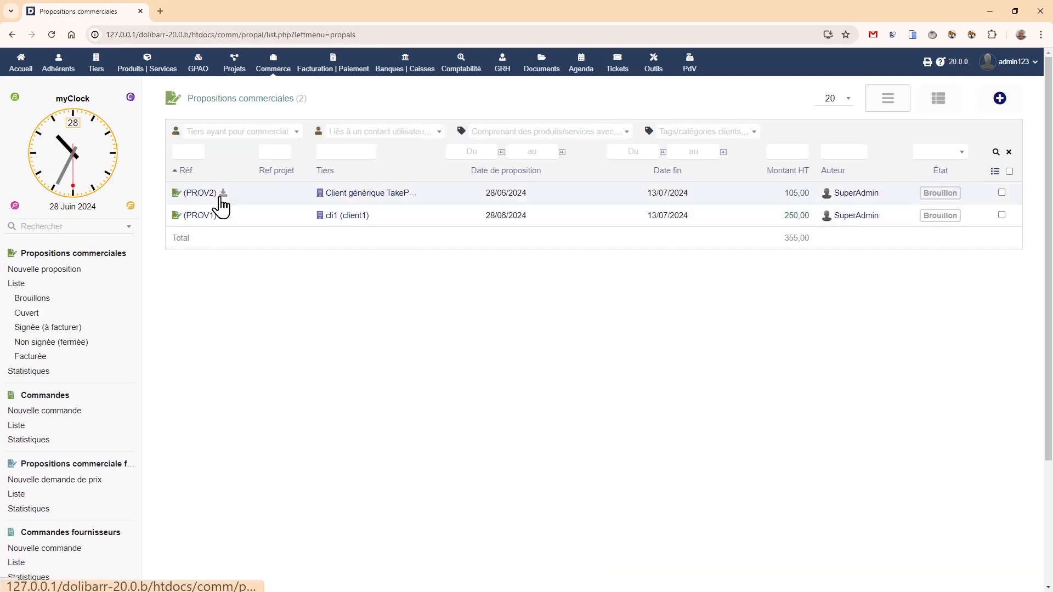
pyautogui.click(199, 197)
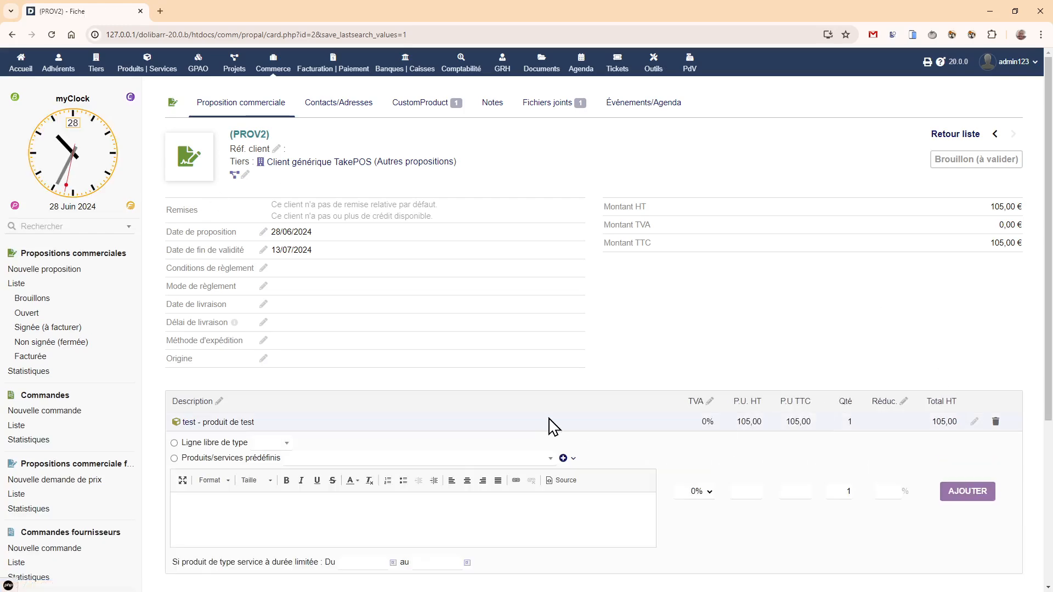
pyautogui.scroll(-4, 412, 286)
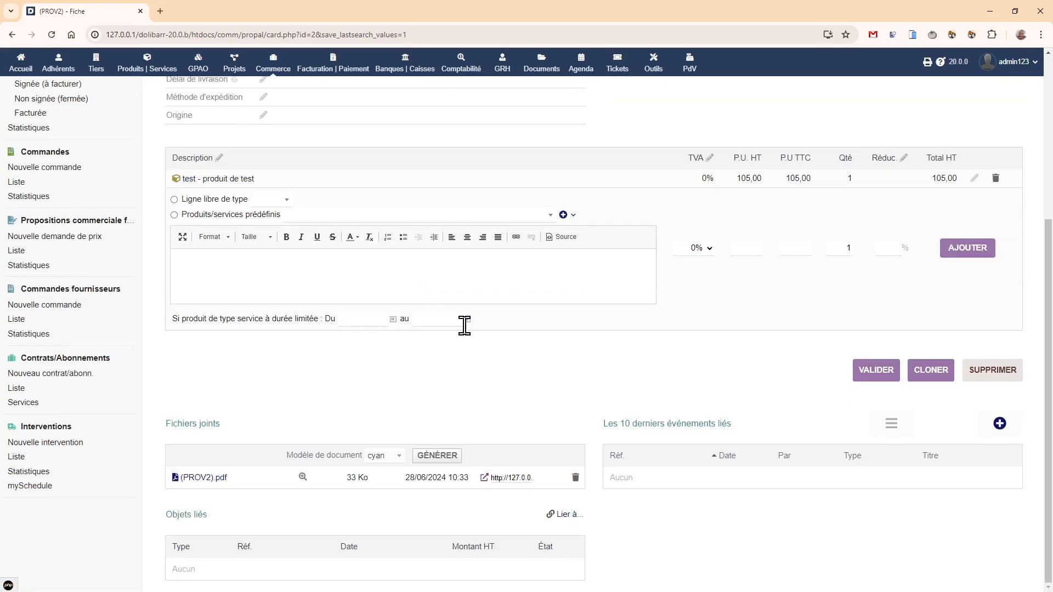
pyautogui.scroll(4, 463, 324)
pyautogui.click(391, 110)
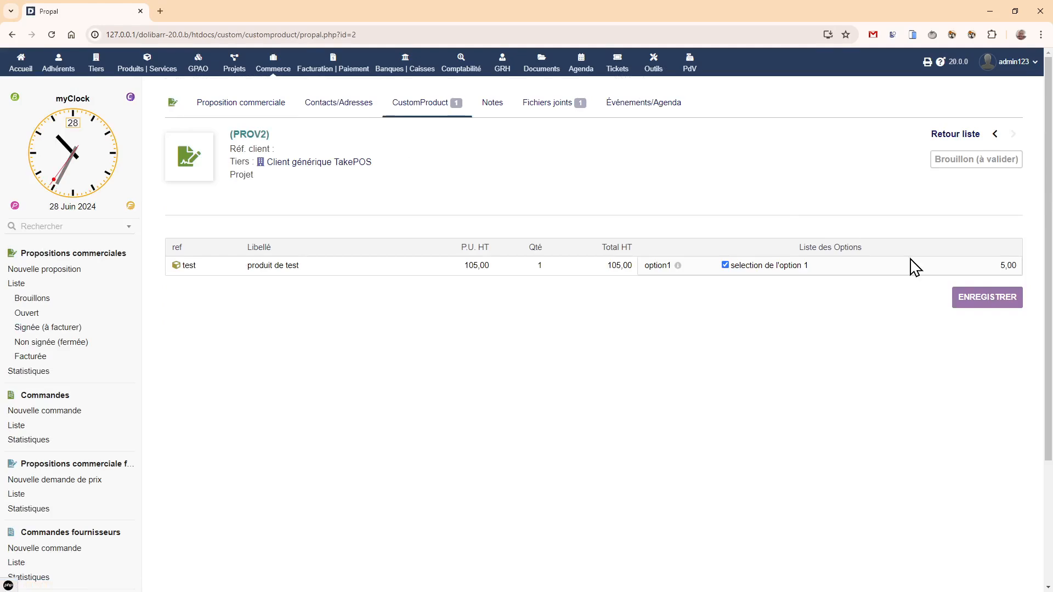
# - Regenerate the proposal's PDF with the cyan model and check the selected option's text in the preview
pyautogui.click(211, 112)
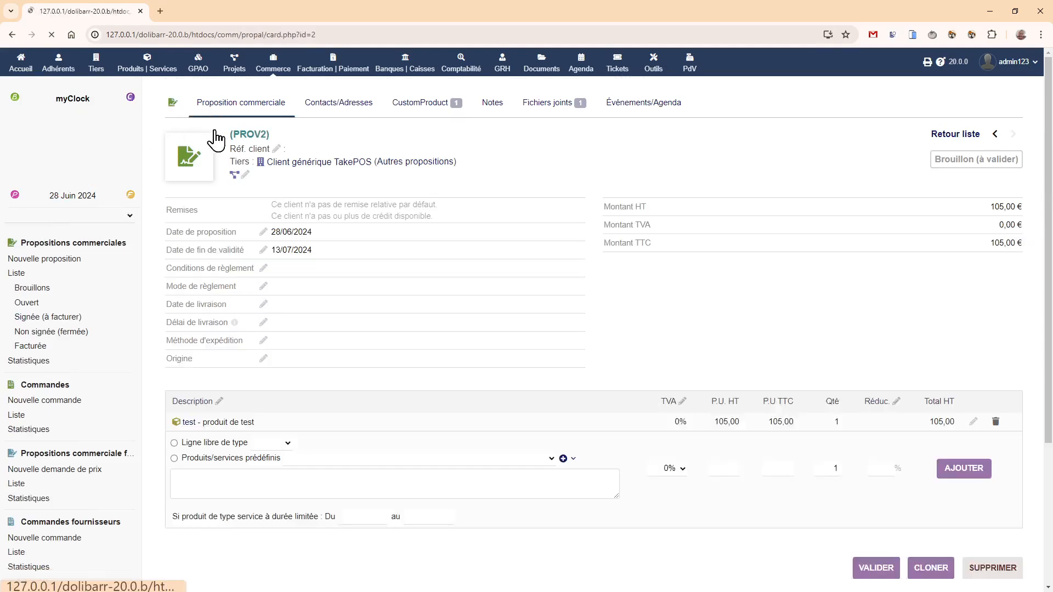
pyautogui.scroll(-4, 267, 340)
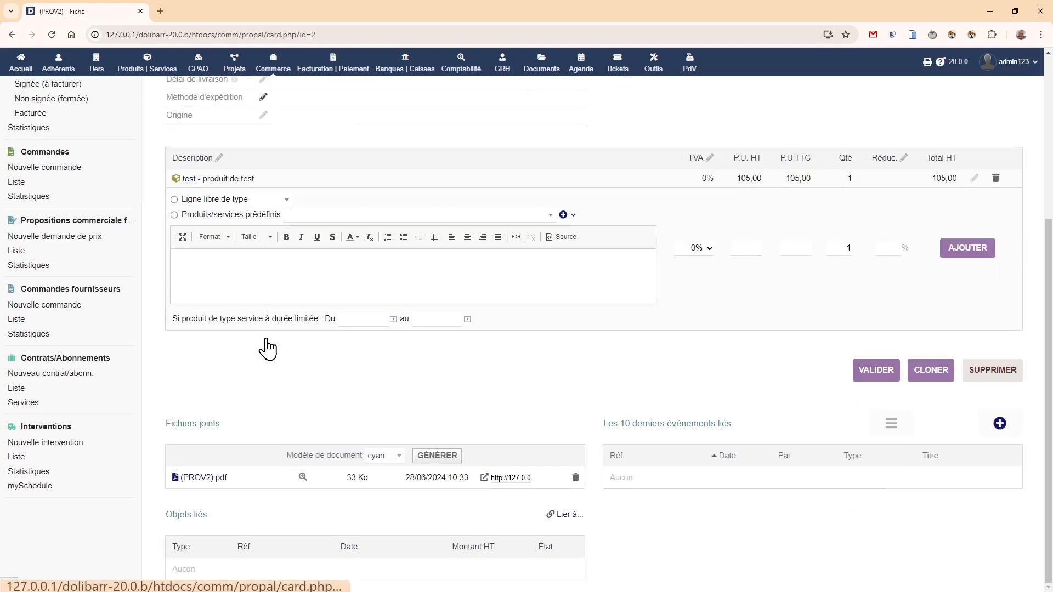
pyautogui.click(433, 457)
pyautogui.scroll(-1, 280, 409)
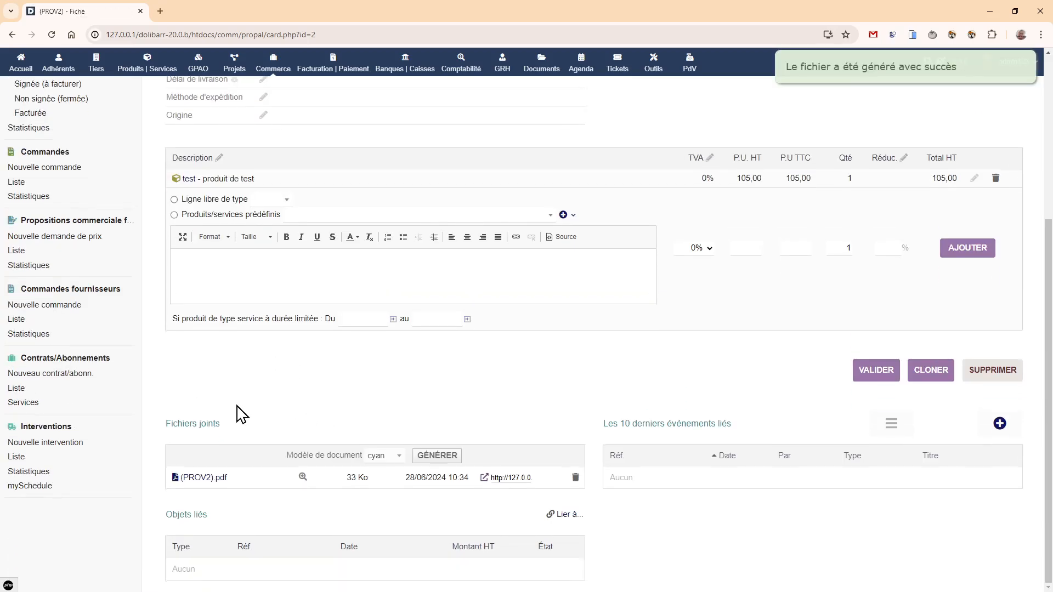
pyautogui.click(303, 476)
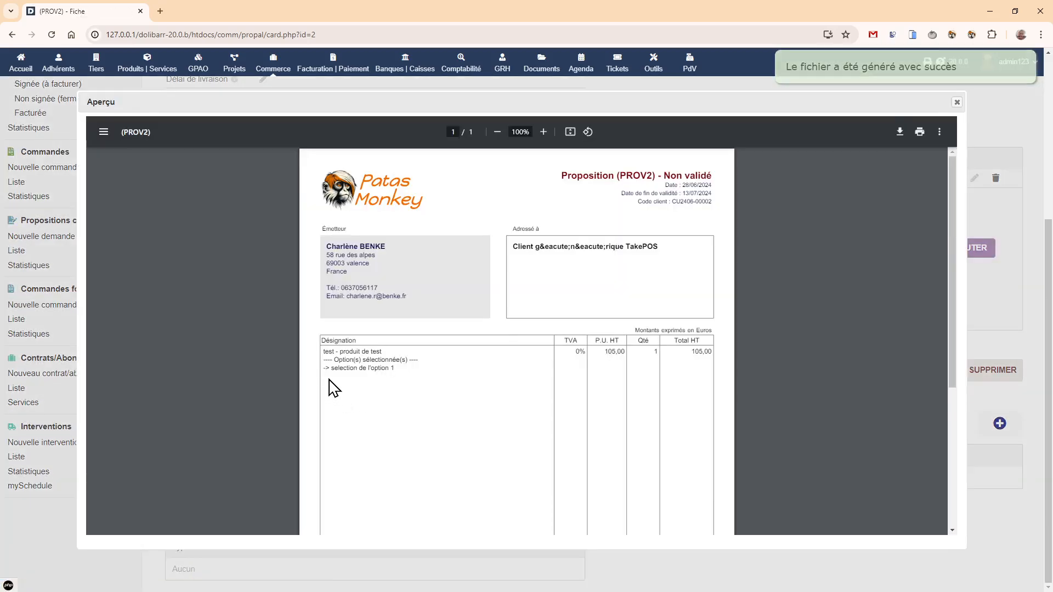
pyautogui.moveTo(342, 371); pyautogui.dragTo(397, 369)
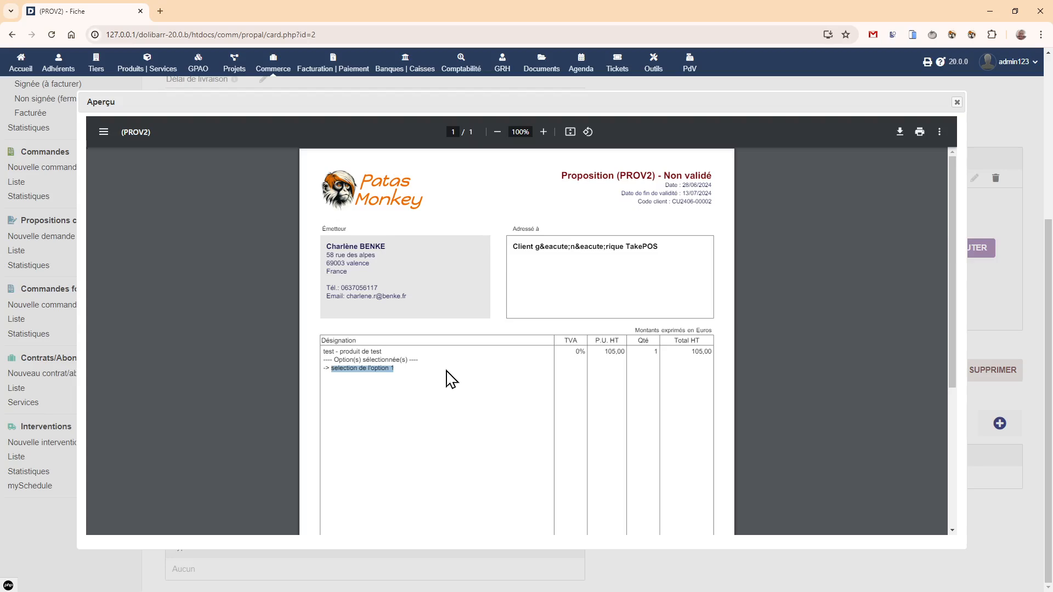
pyautogui.click(957, 102)
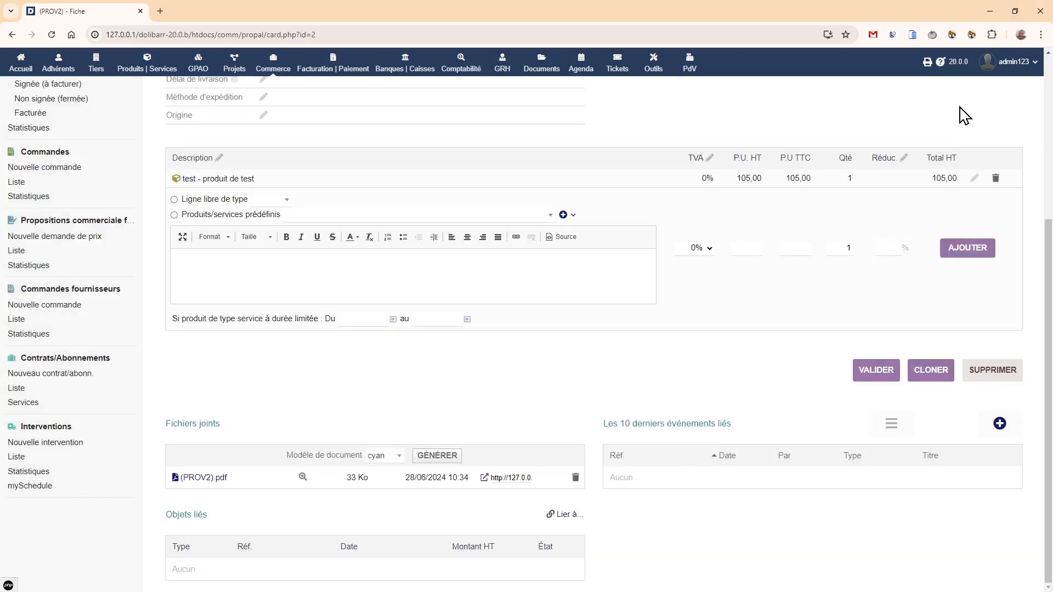
# - Start a new CustomProduct option for the product test and label it option2
pyautogui.scroll(5, 438, 134)
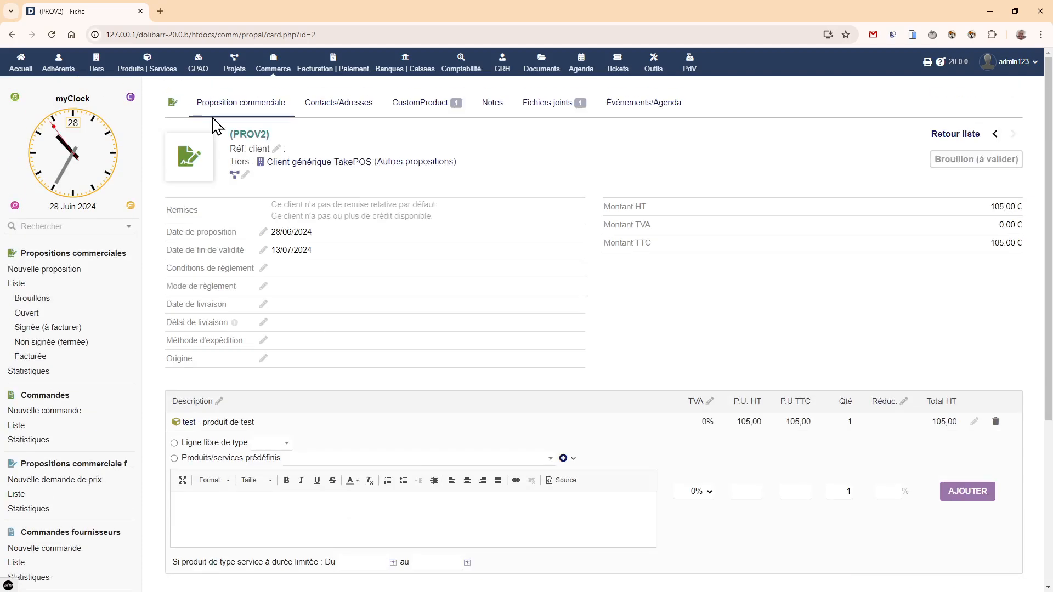
pyautogui.click(189, 423)
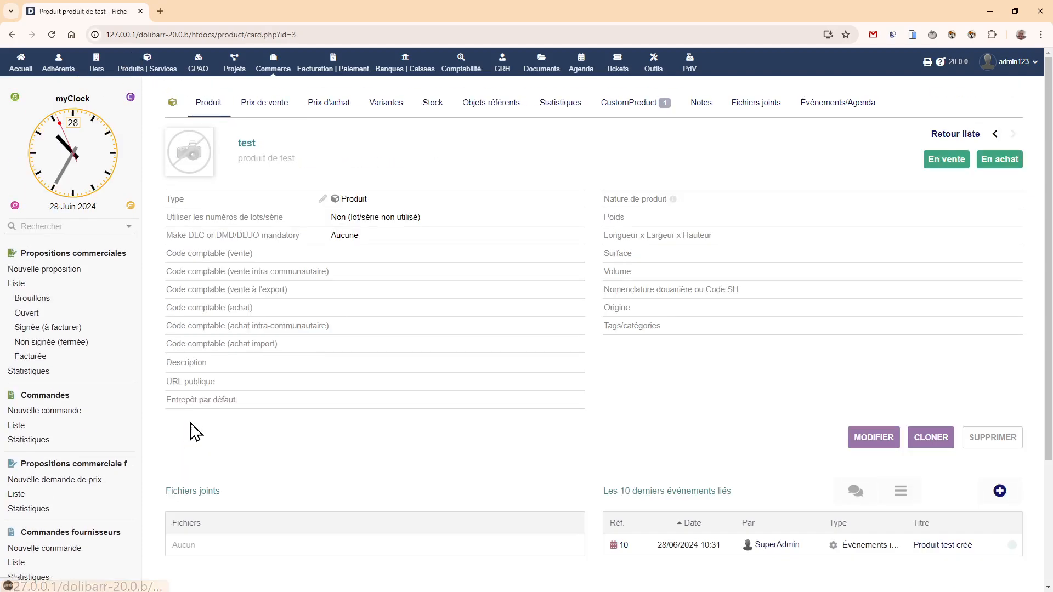
pyautogui.click(631, 113)
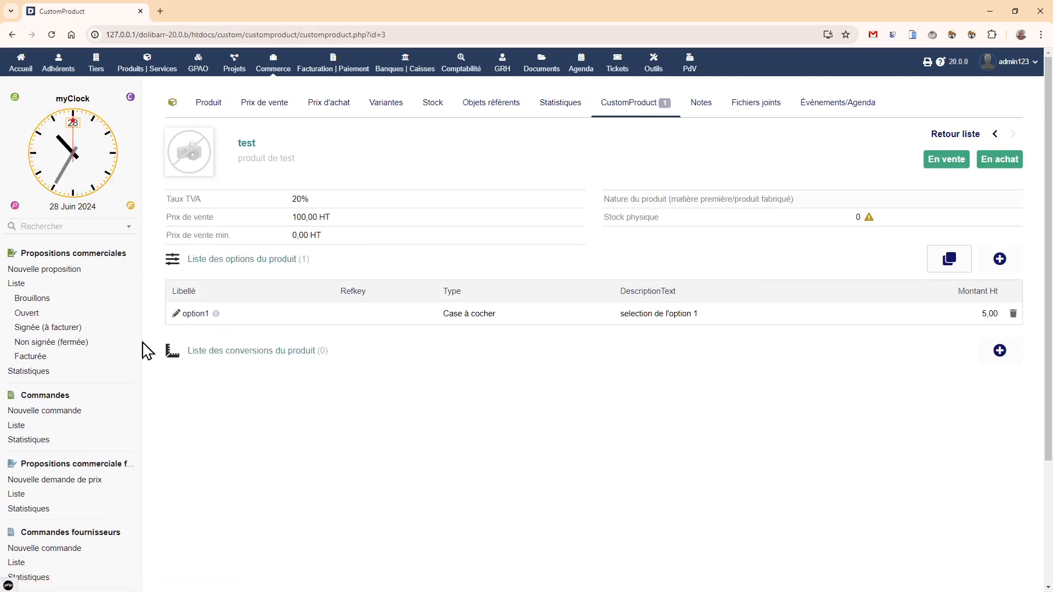
pyautogui.click(997, 274)
pyautogui.click(331, 302)
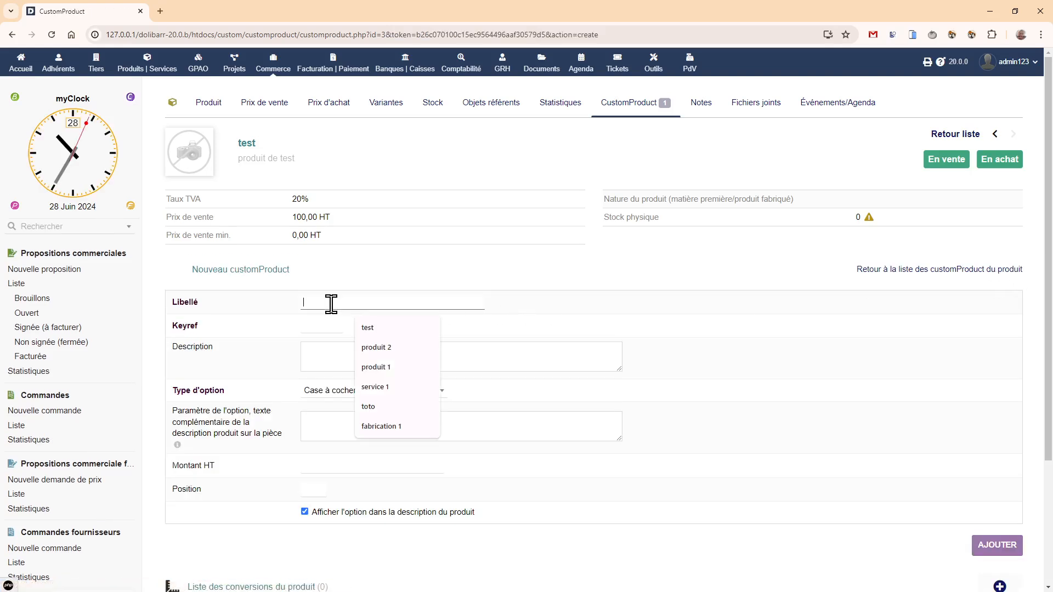
pyautogui.write('op')
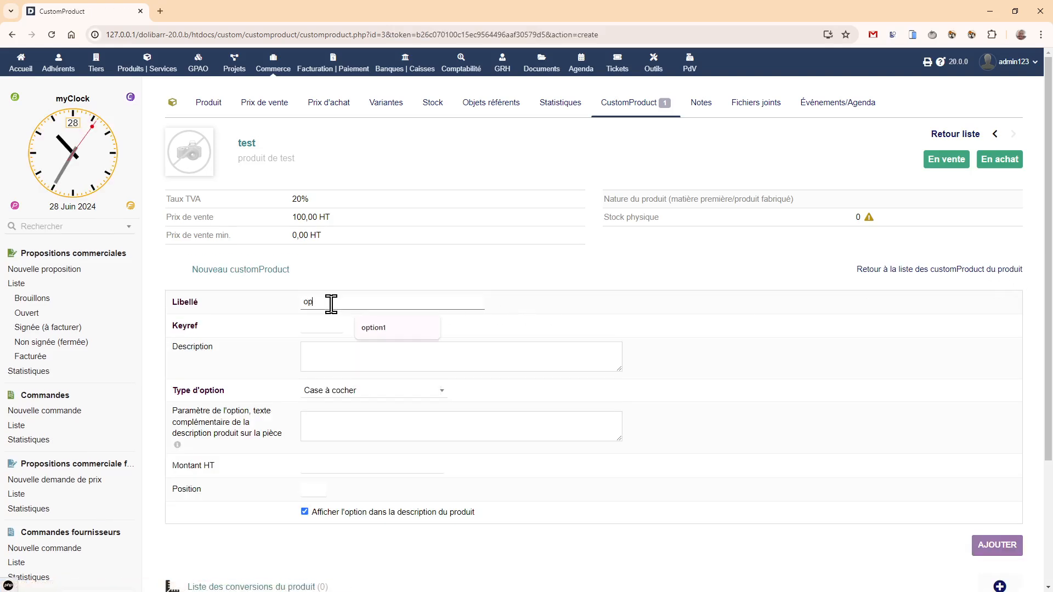
pyautogui.write('tion2')
pyautogui.click(321, 346)
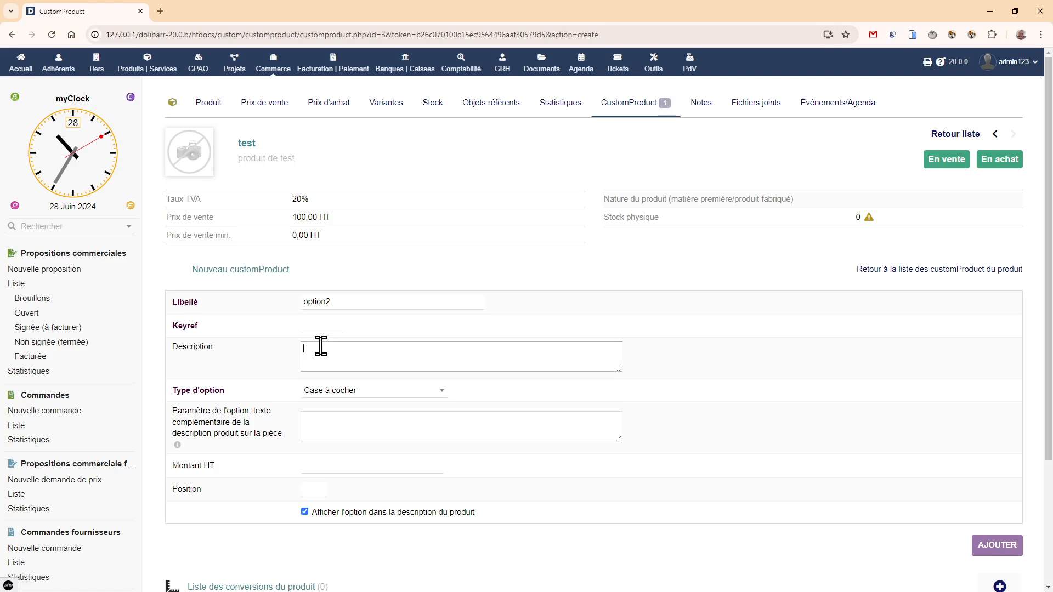
# - Set the option type to Liste de radioBouton, enter the parameter "Valeur1#1;Valeur2#2;", and add the option to the product
pyautogui.click(362, 392)
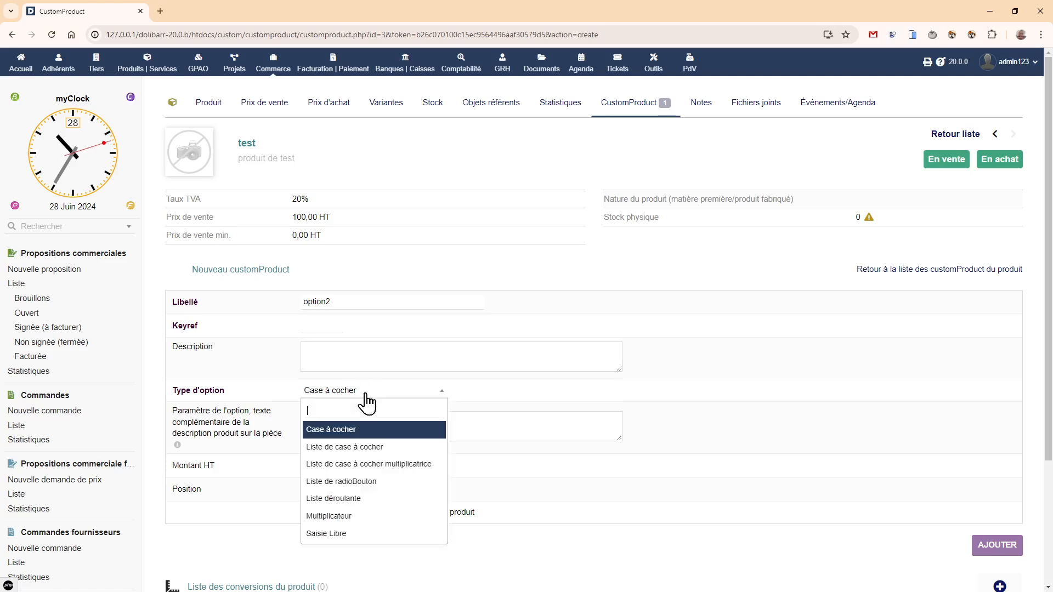
pyautogui.click(377, 483)
pyautogui.click(304, 427)
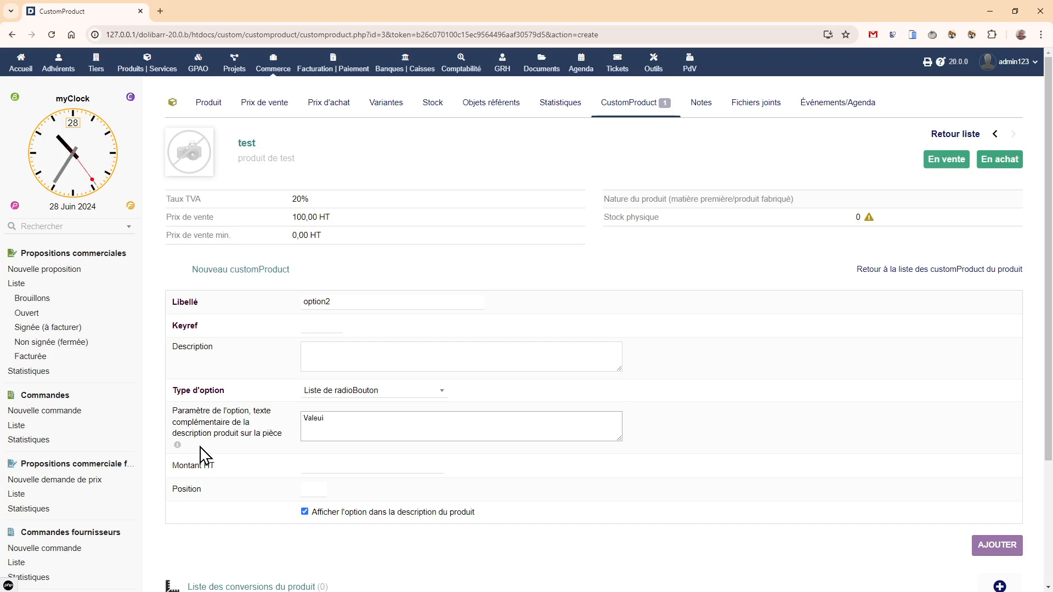
pyautogui.moveTo(181, 447)
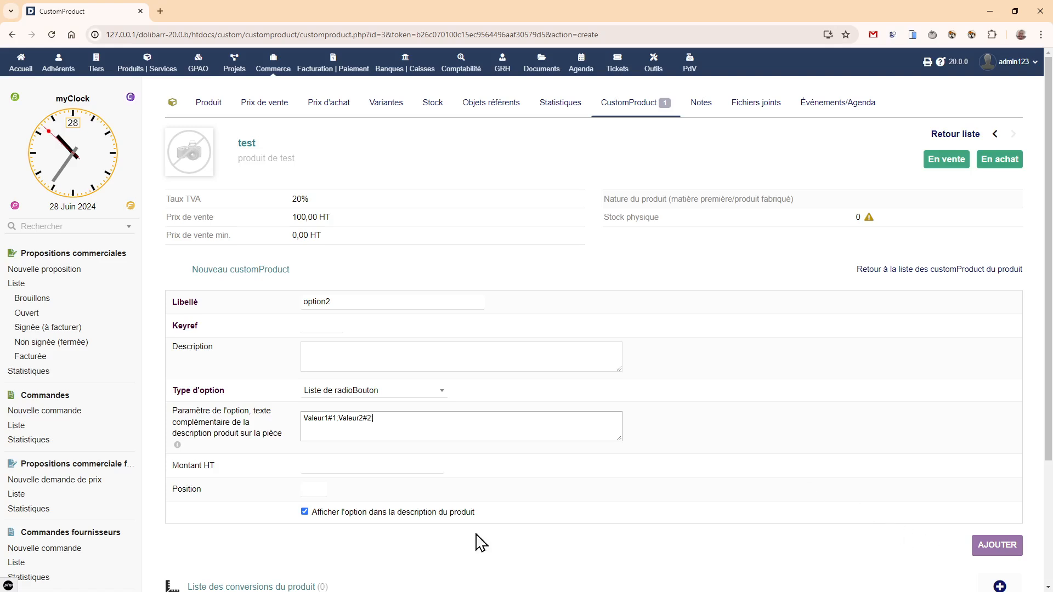
pyautogui.click(997, 546)
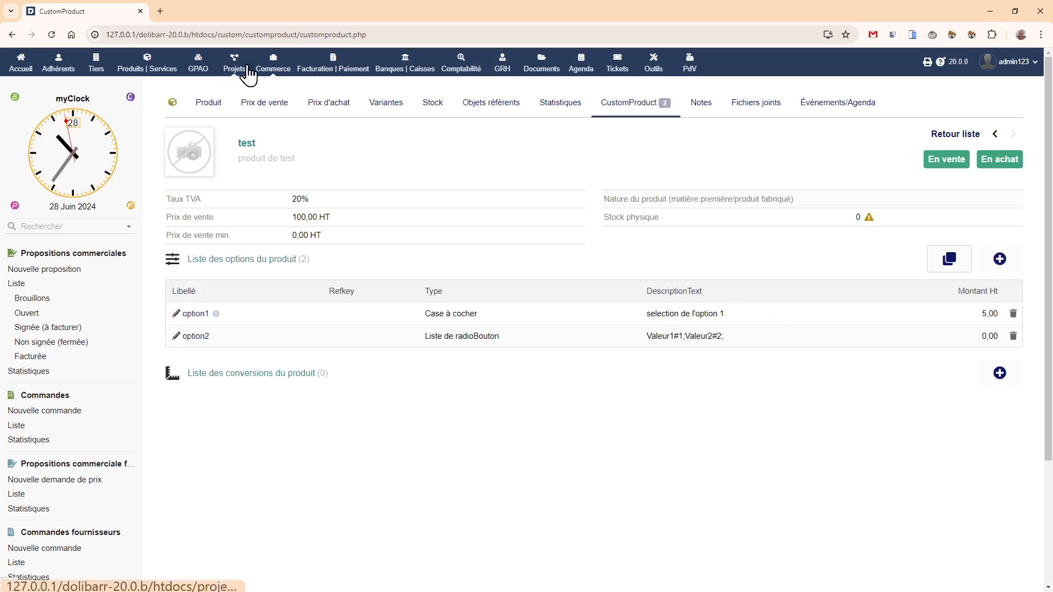
# - Examine option2's choices in the CustomProduct options of proposal (PROV2), and return to the proposal card
pyautogui.click(16, 285)
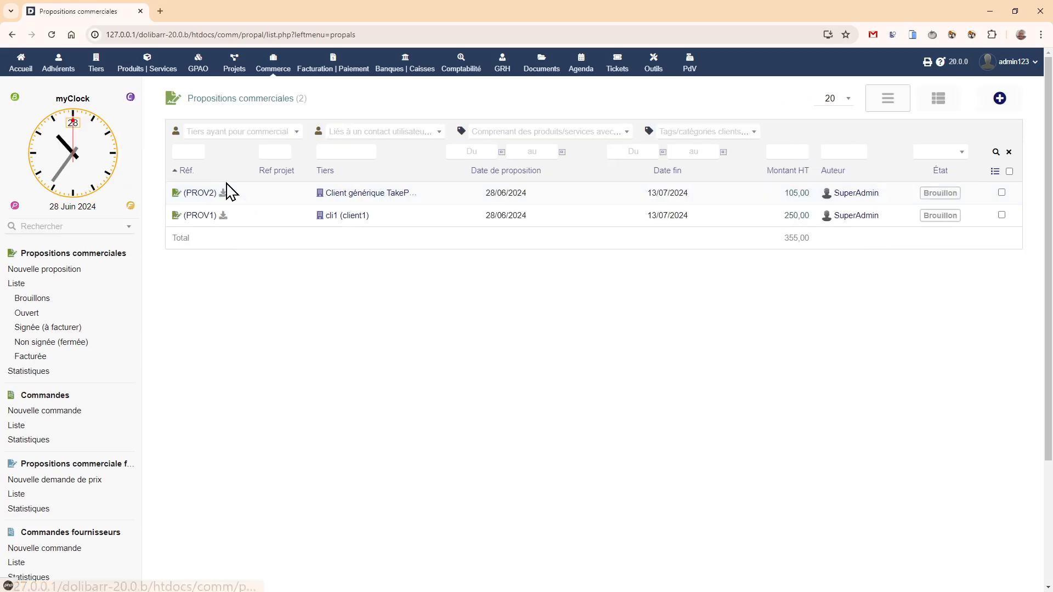
pyautogui.click(209, 195)
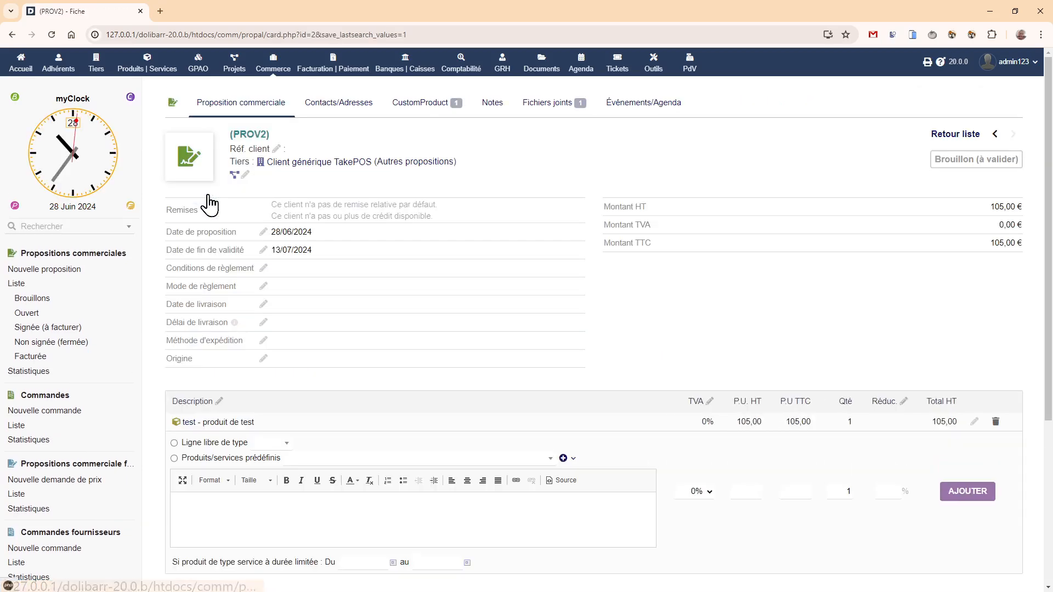
pyautogui.click(435, 107)
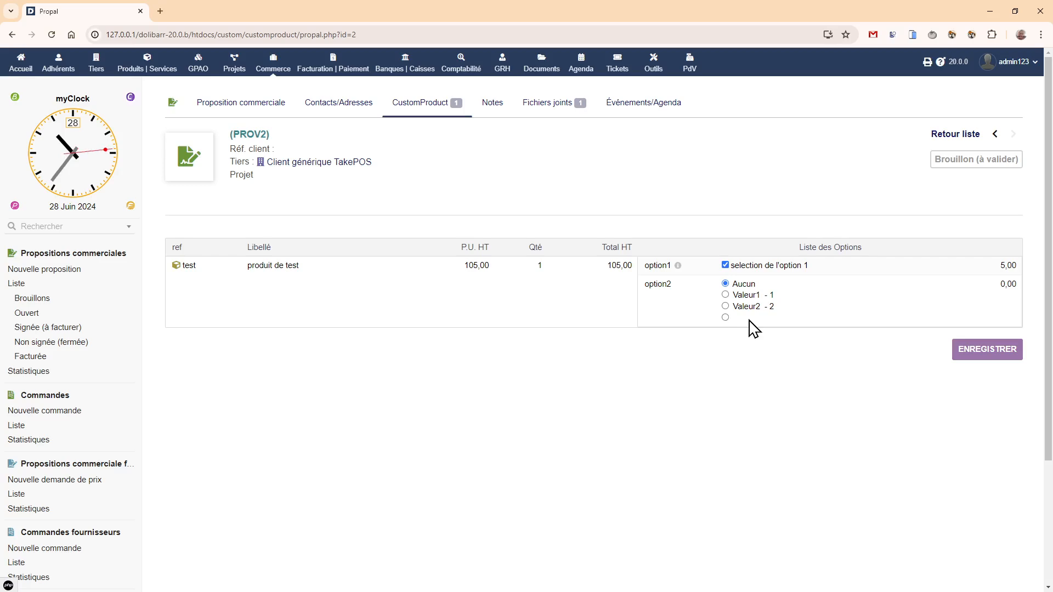
pyautogui.click(216, 108)
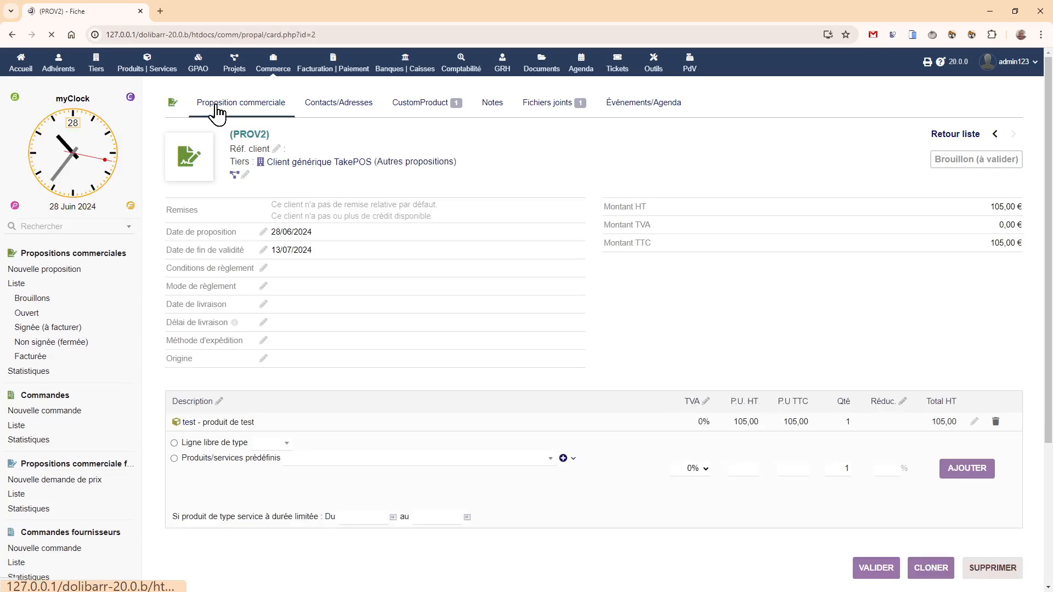
# - Change option2's parameter on the product test to "Valeur1#1;Valeur2#2" without the final semicolon, and save the option
pyautogui.click(192, 423)
pyautogui.click(636, 103)
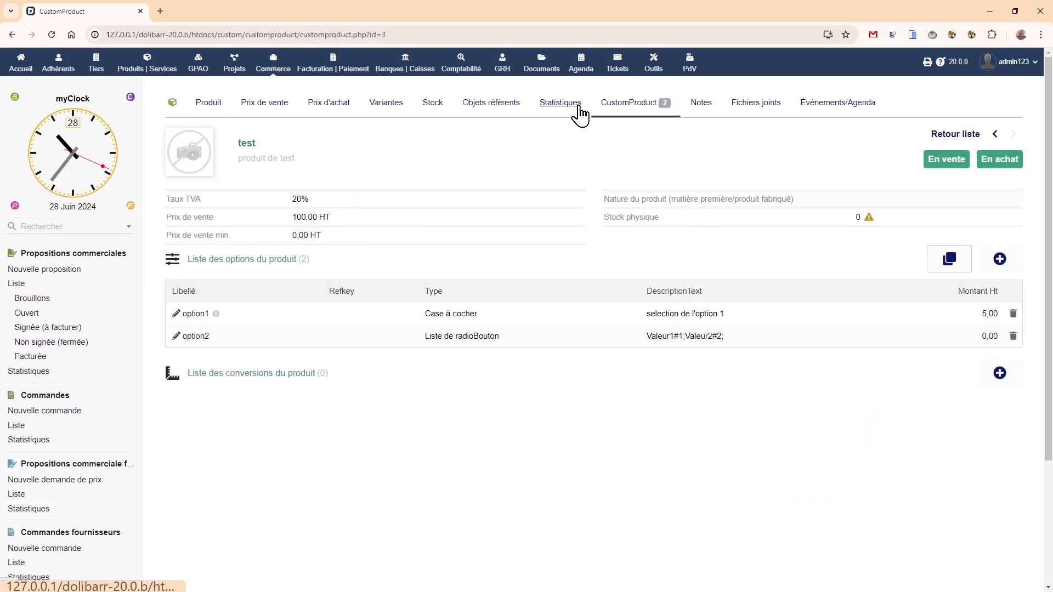
pyautogui.click(186, 338)
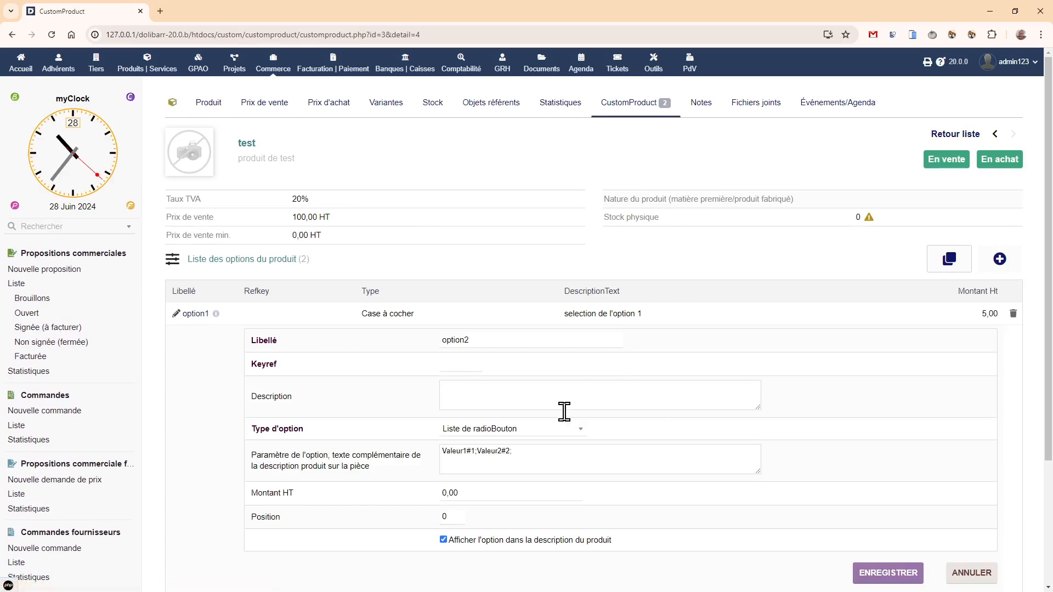
pyautogui.click(549, 450)
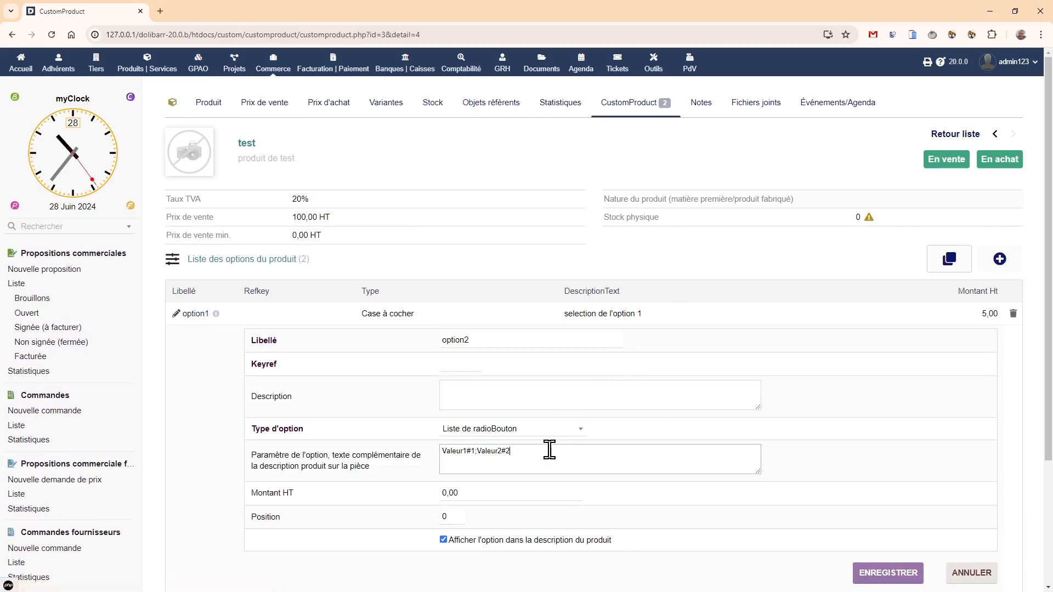
pyautogui.click(876, 572)
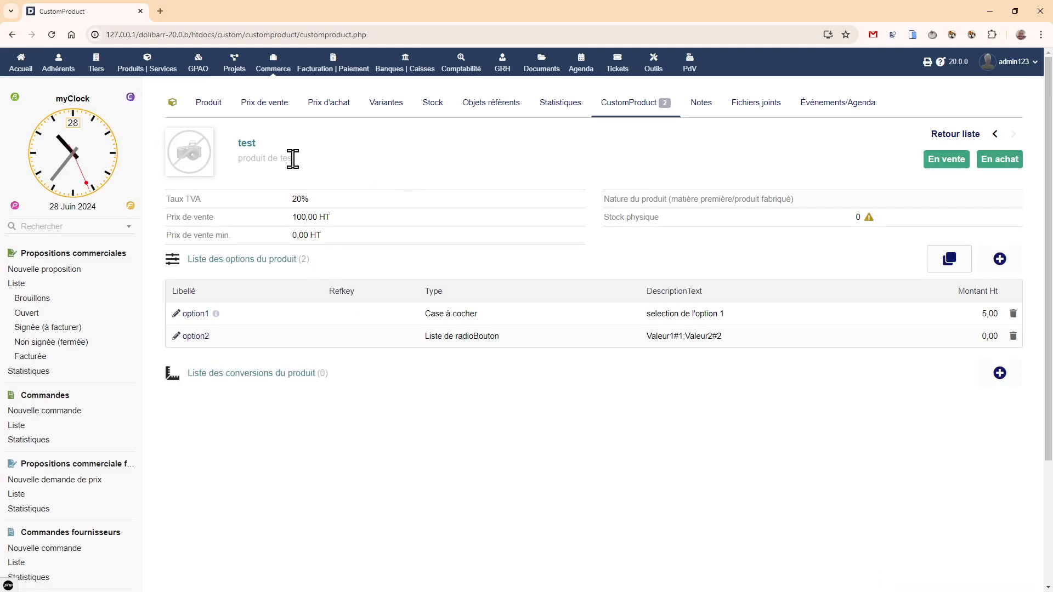
# - Select Valeur1 for option2 in the CustomProduct options of proposal (PROV2) and save
pyautogui.click(16, 284)
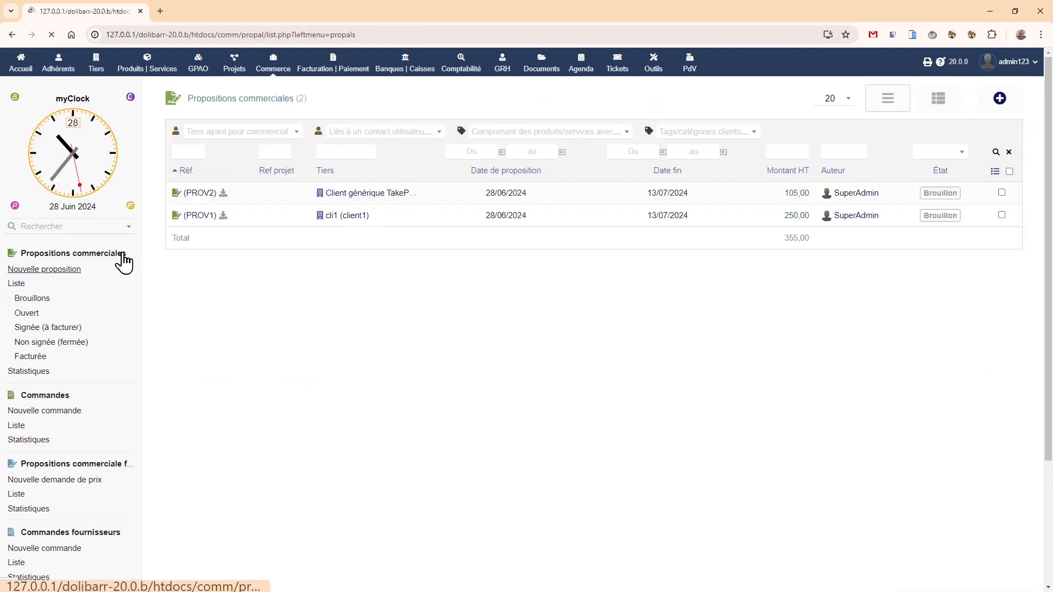
pyautogui.click(204, 194)
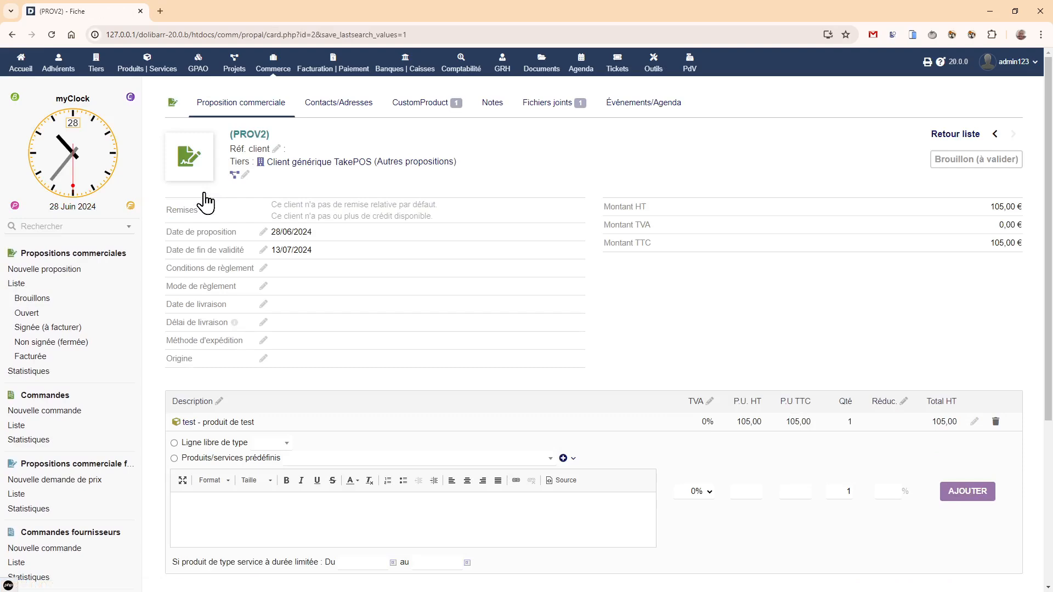
pyautogui.click(440, 118)
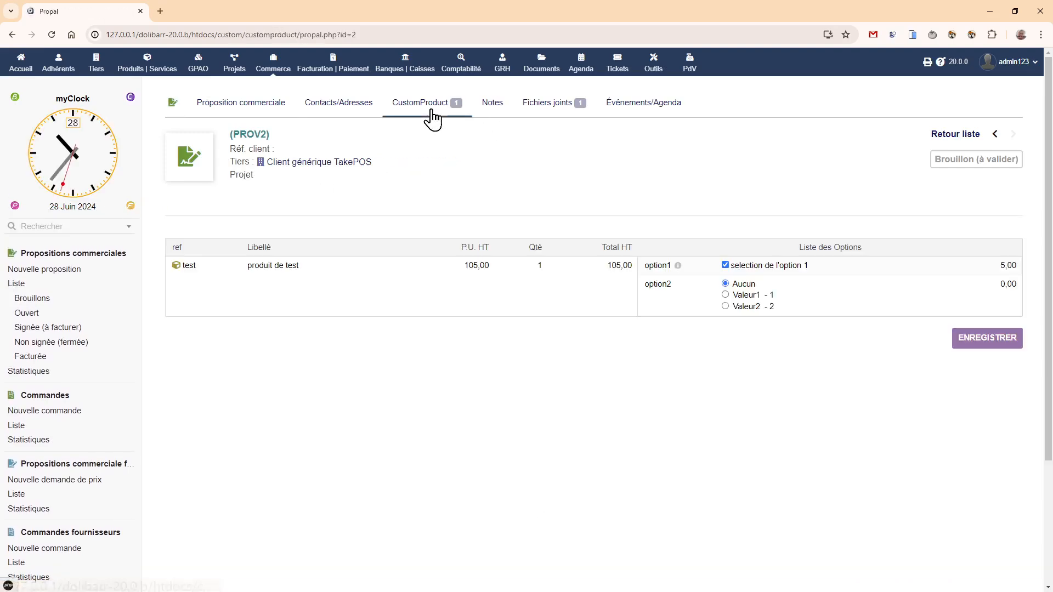
pyautogui.click(726, 296)
pyautogui.click(975, 357)
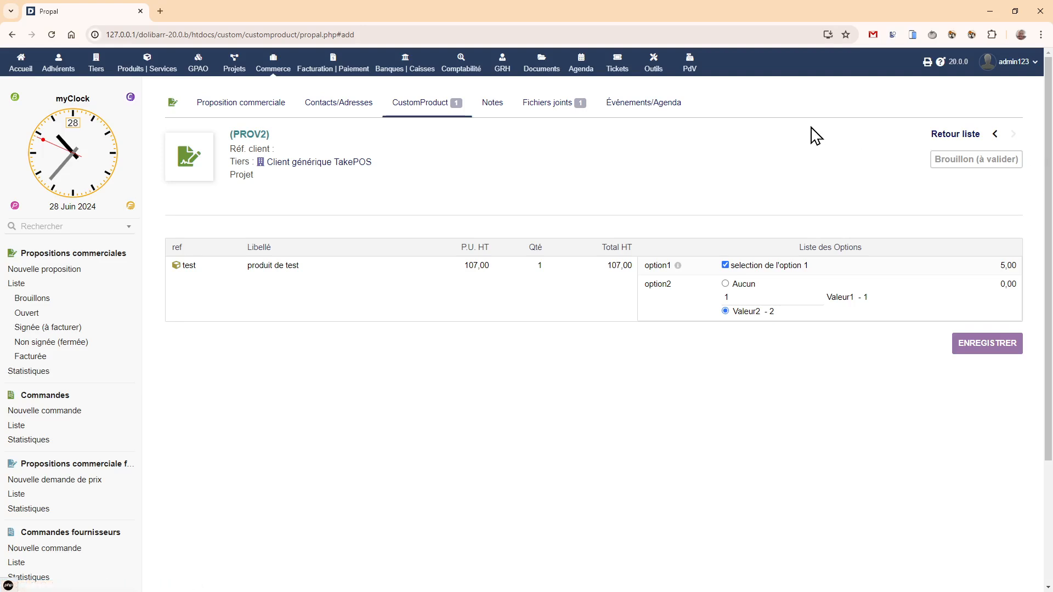
# - Reopen proposal (PROV2) from the proposals list and check its attached files and saved CustomProduct options
pyautogui.click(941, 137)
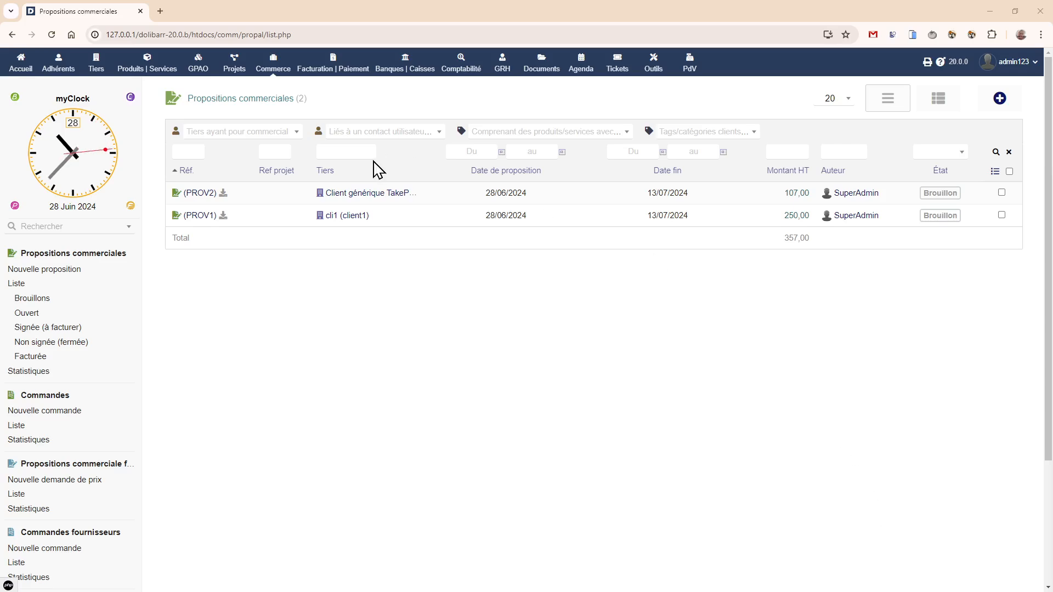
pyautogui.click(189, 194)
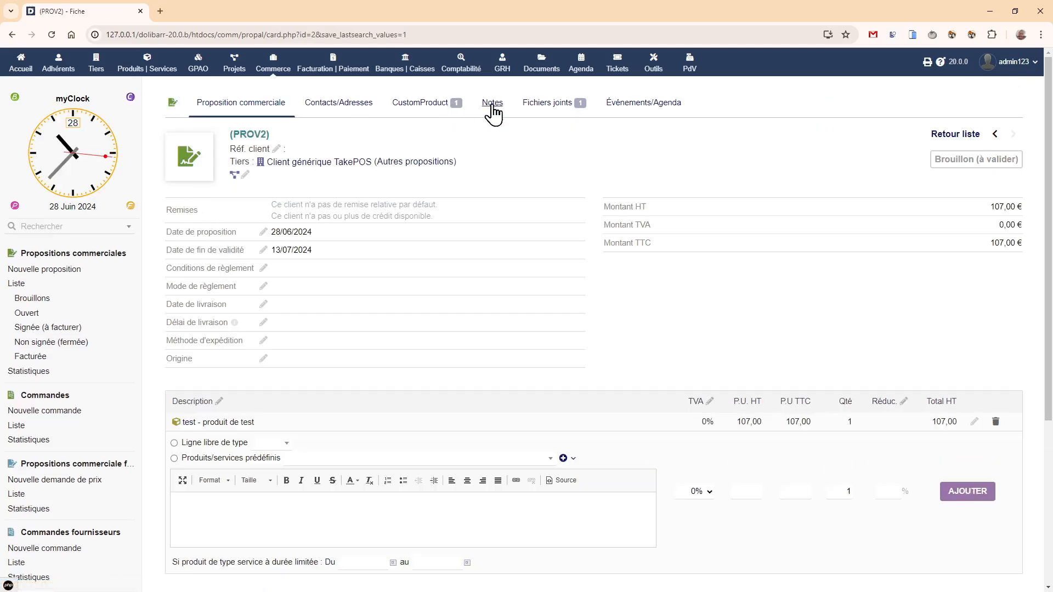
pyautogui.click(521, 112)
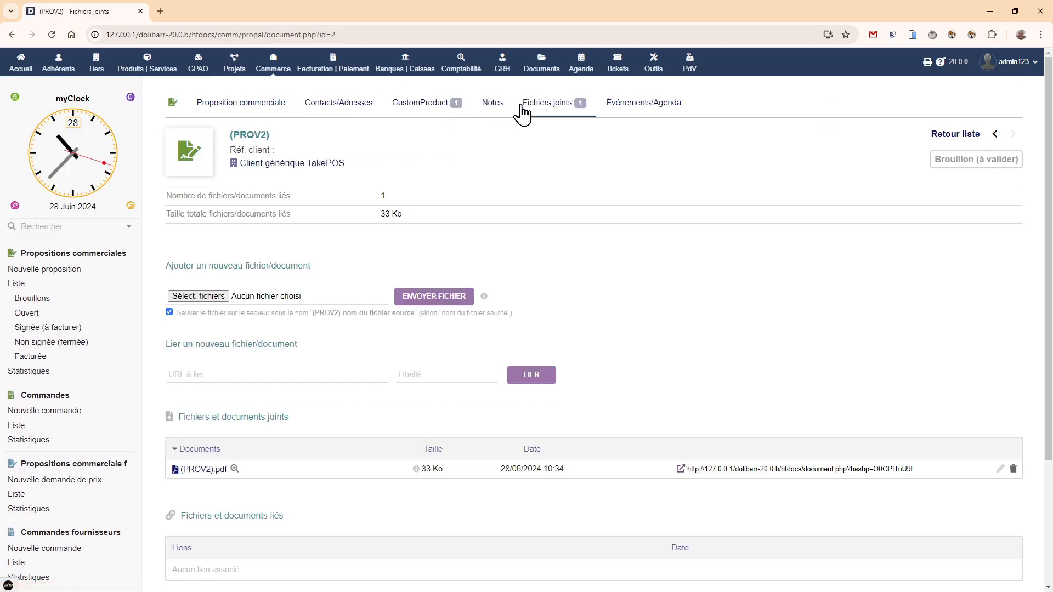
pyautogui.click(406, 112)
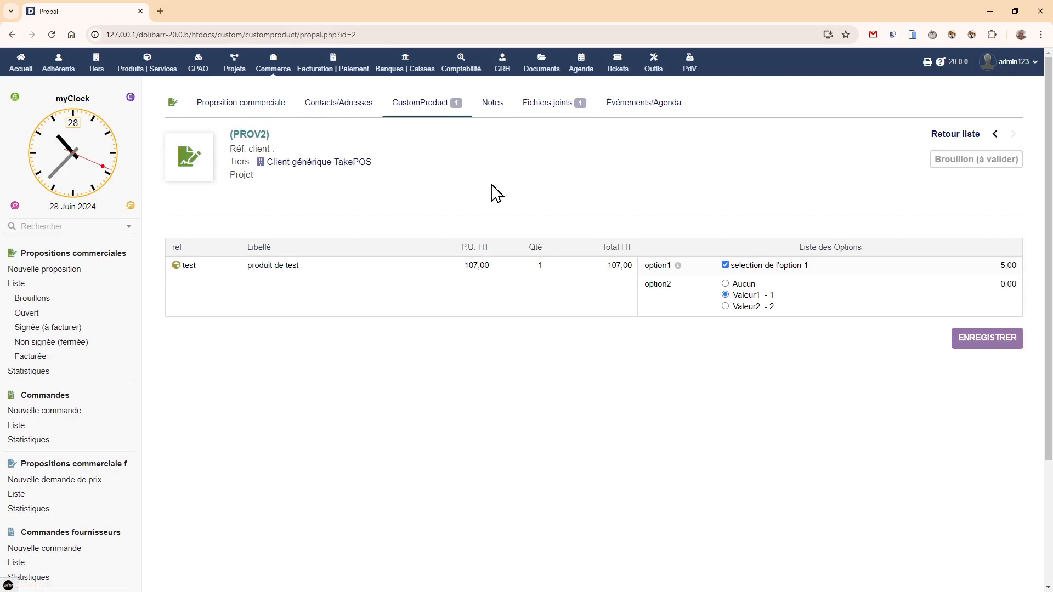
# - Try option2's choices Valeur2, Valeur1 and Aucun on the proposal line, saving after each selection and ending with Aucun
pyautogui.click(725, 306)
pyautogui.click(995, 348)
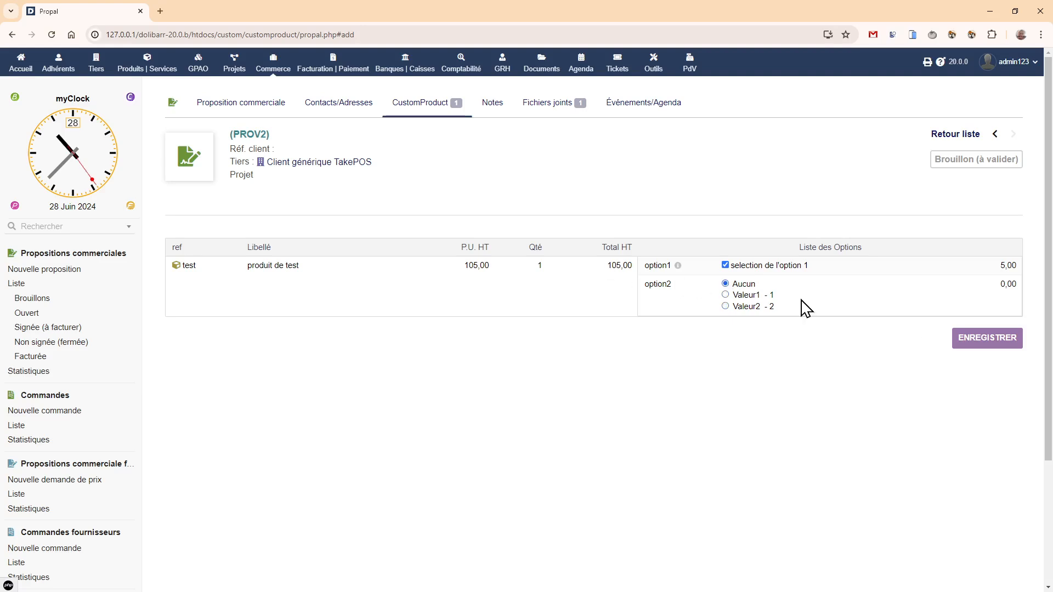
pyautogui.click(725, 295)
pyautogui.click(981, 345)
pyautogui.click(725, 306)
pyautogui.click(967, 351)
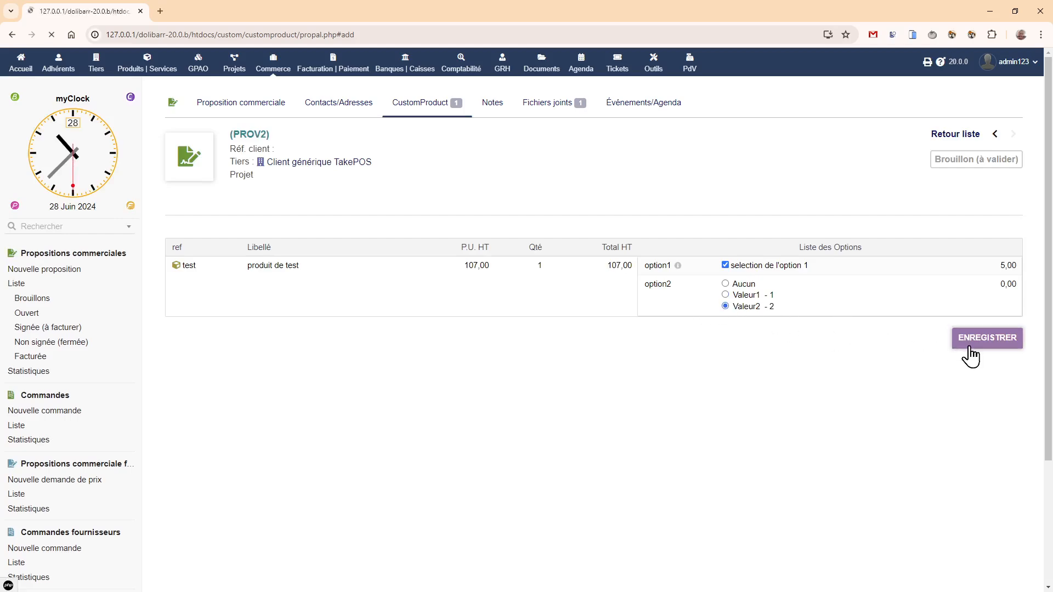
pyautogui.click(725, 295)
pyautogui.click(1003, 349)
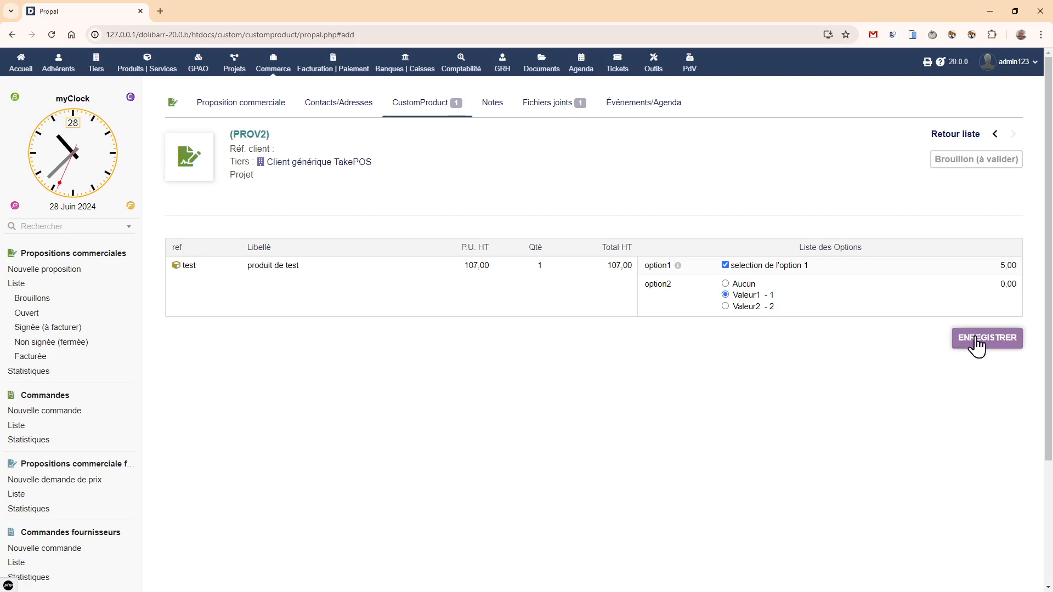
pyautogui.click(725, 284)
pyautogui.click(974, 341)
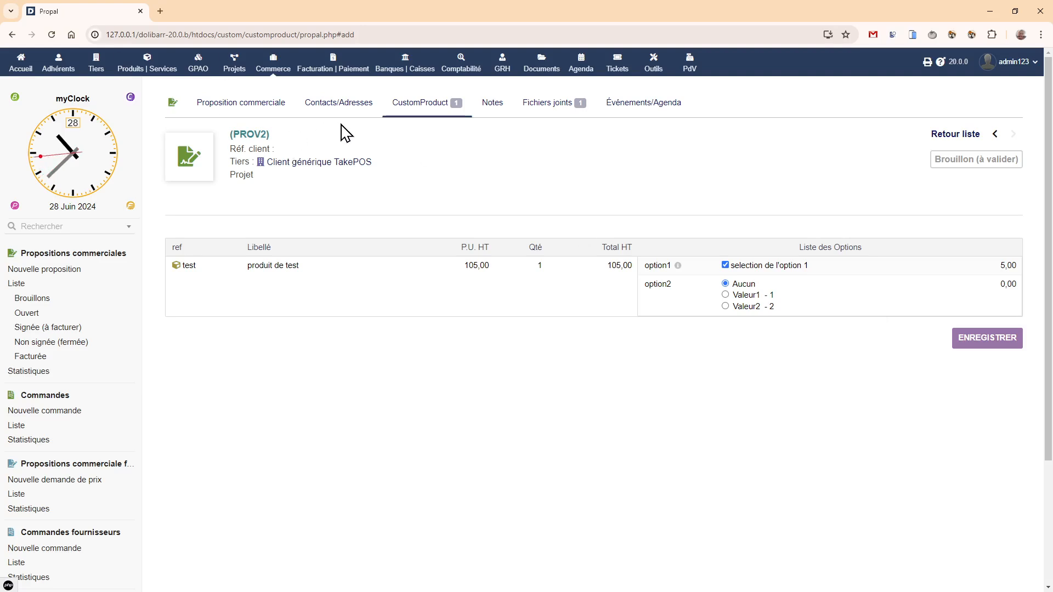
# - Regenerate proposal (PROV2)'s PDF with the cyan model and check the selected options in its preview
pyautogui.click(229, 104)
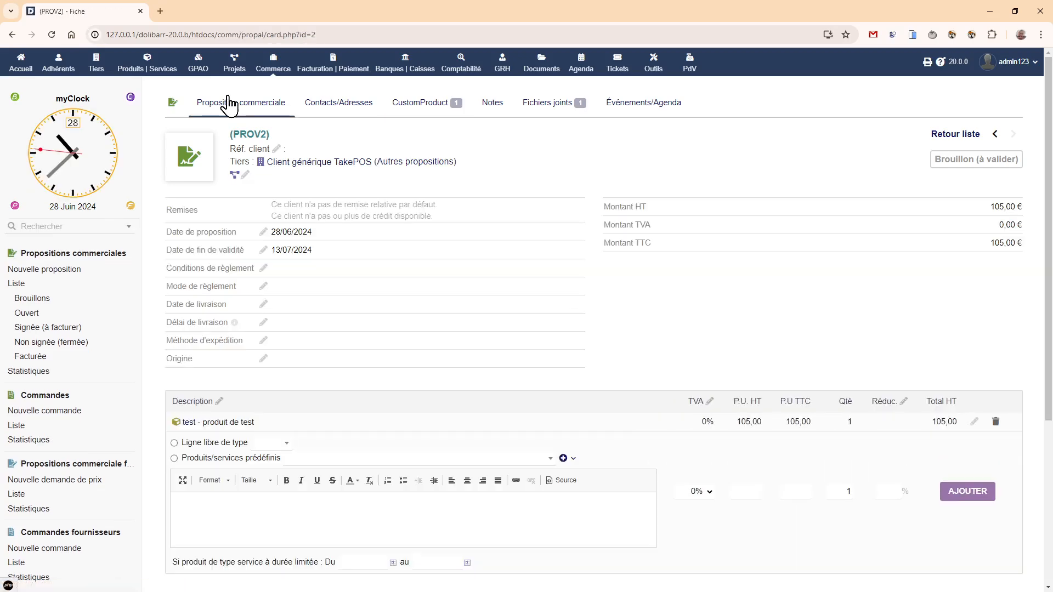
pyautogui.scroll(-4, 629, 454)
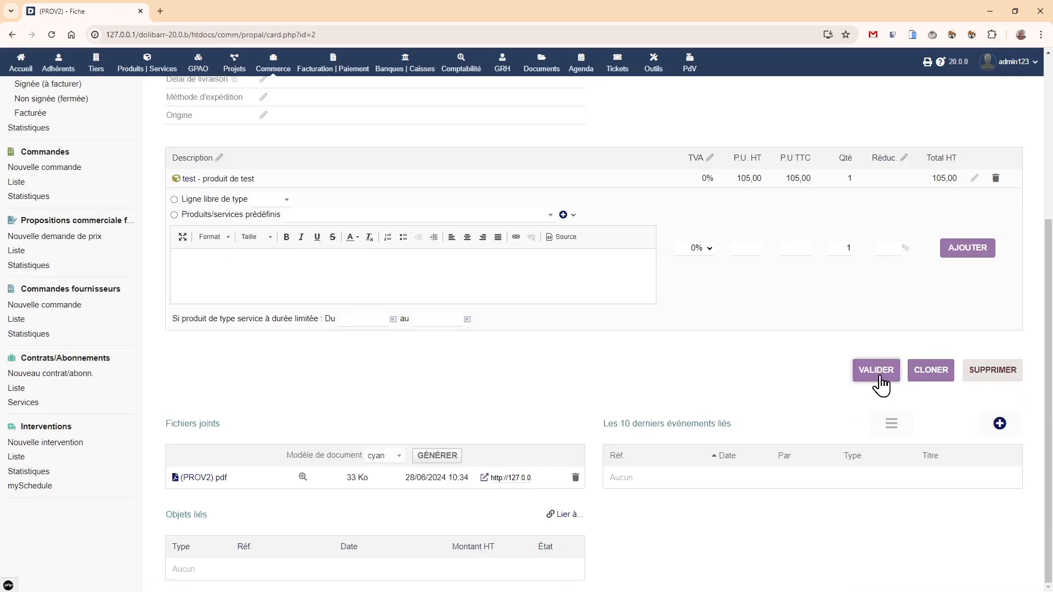
pyautogui.click(445, 460)
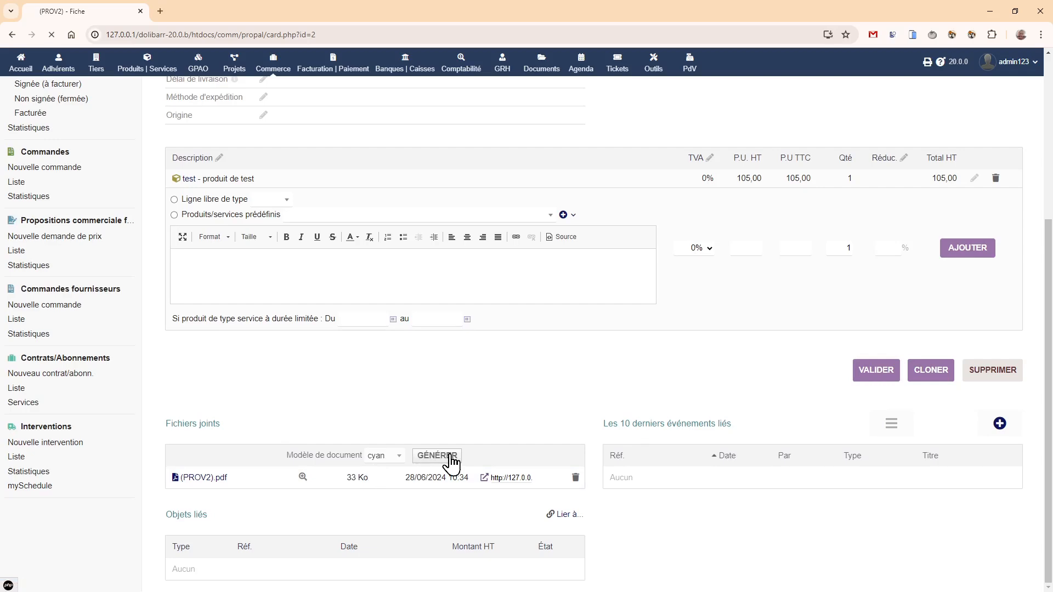
pyautogui.click(303, 524)
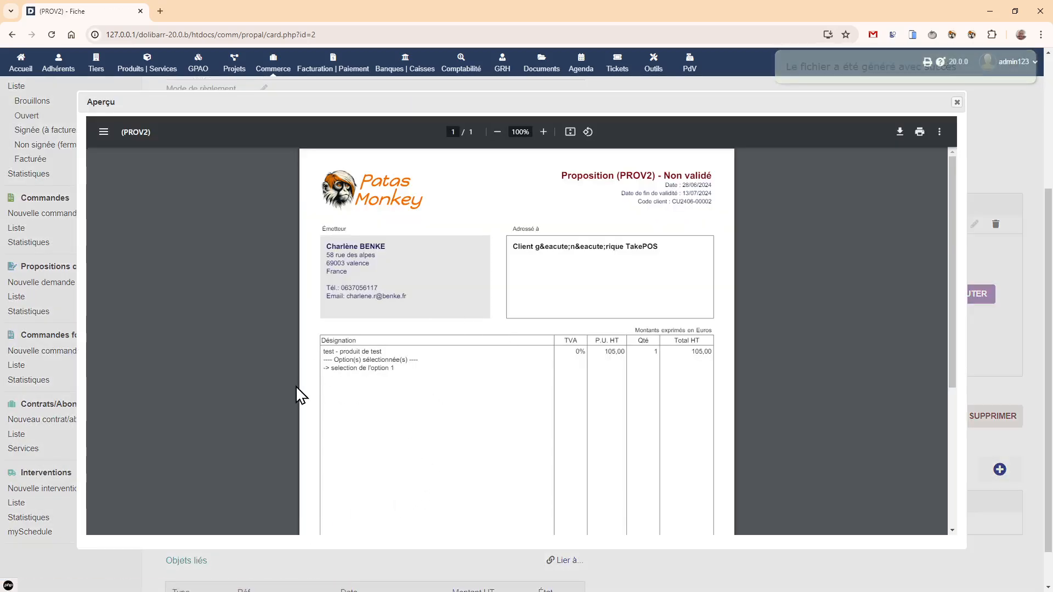
pyautogui.click(957, 102)
# - Set option2 to Valeur1 in the proposal's CustomProduct options, save, and return to the proposal card
pyautogui.scroll(4, 564, 324)
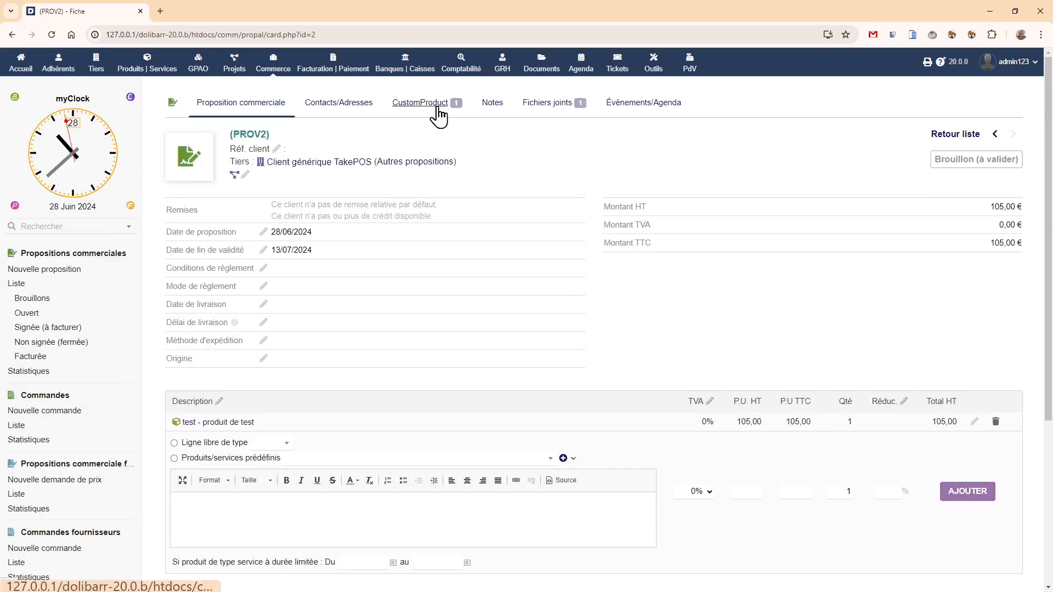
pyautogui.click(437, 106)
pyautogui.click(725, 295)
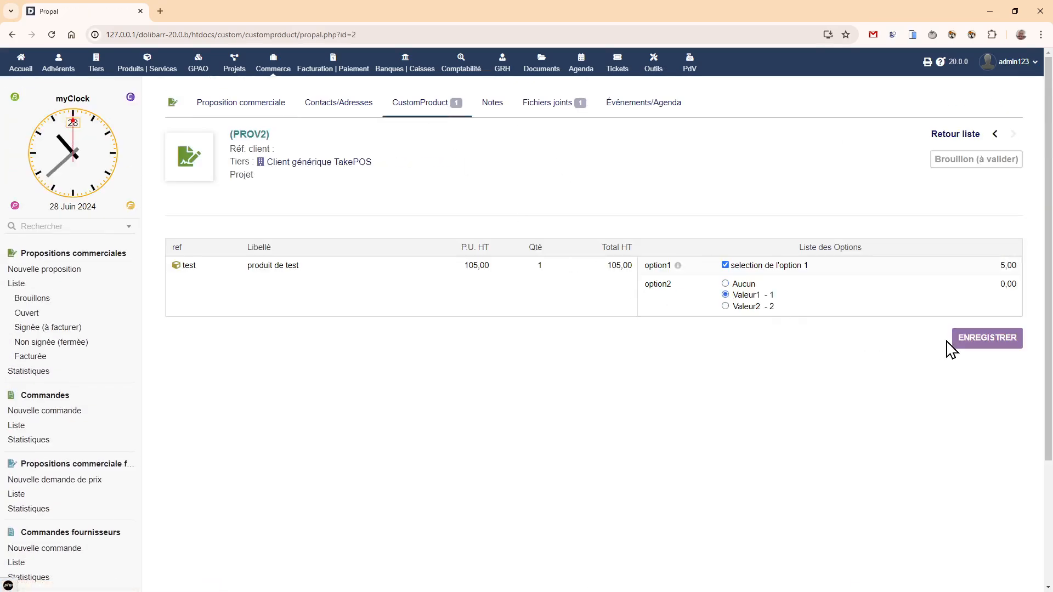
pyautogui.click(972, 348)
pyautogui.click(224, 105)
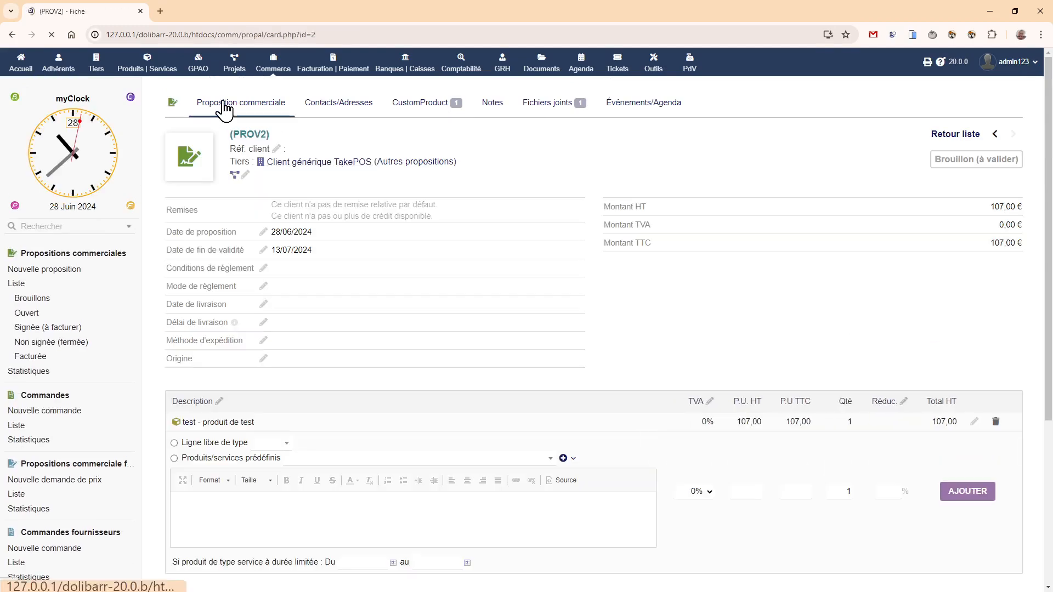
# - Preview the proposal's existing PDF, regenerate it with the cyan model, and check option2's line in the new preview
pyautogui.scroll(-4, 360, 218)
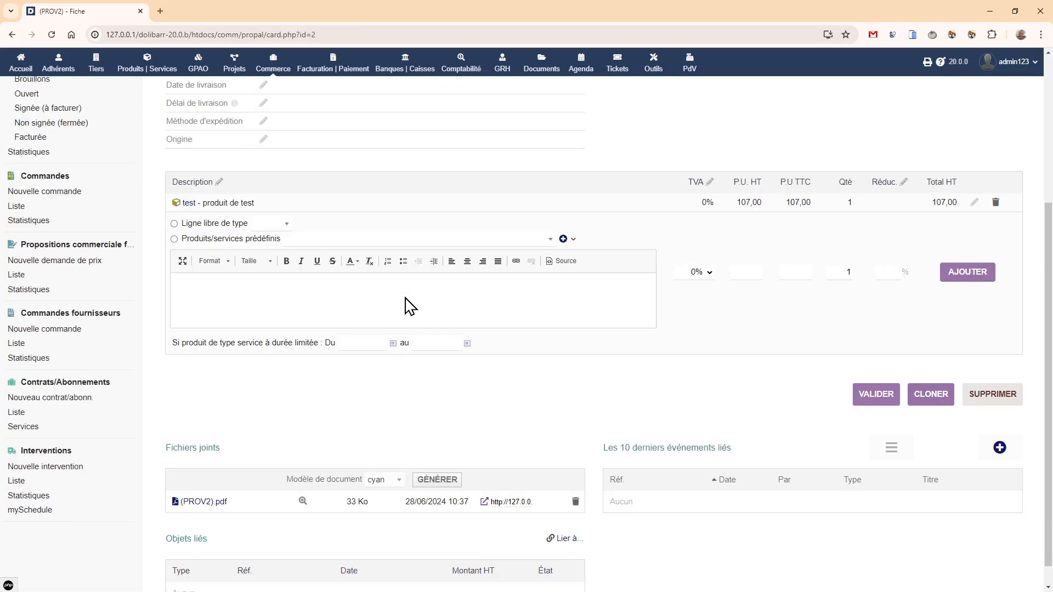
pyautogui.click(301, 502)
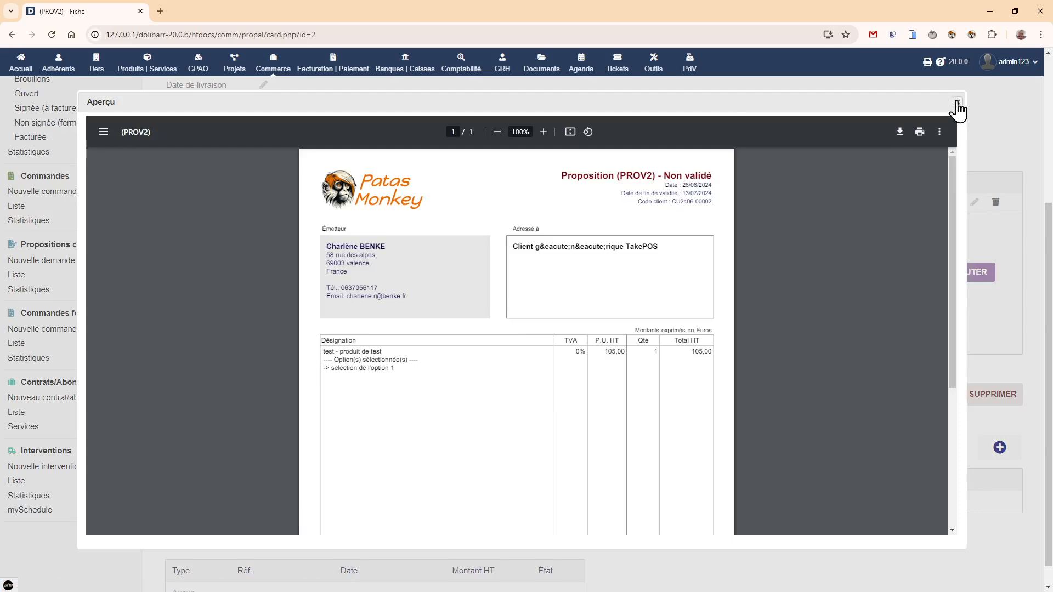
pyautogui.click(957, 102)
pyautogui.click(435, 482)
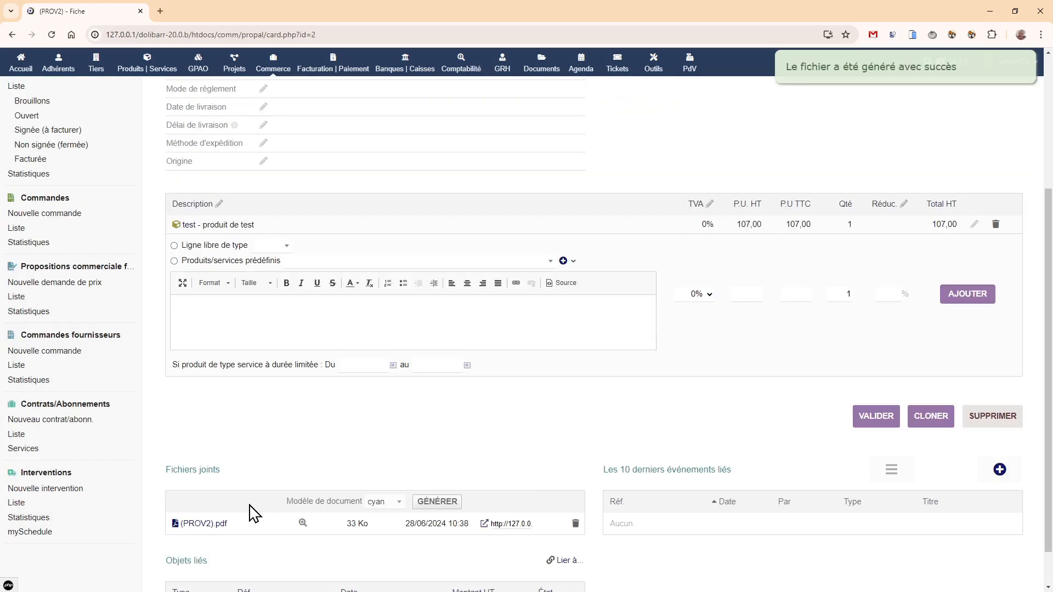
pyautogui.click(303, 524)
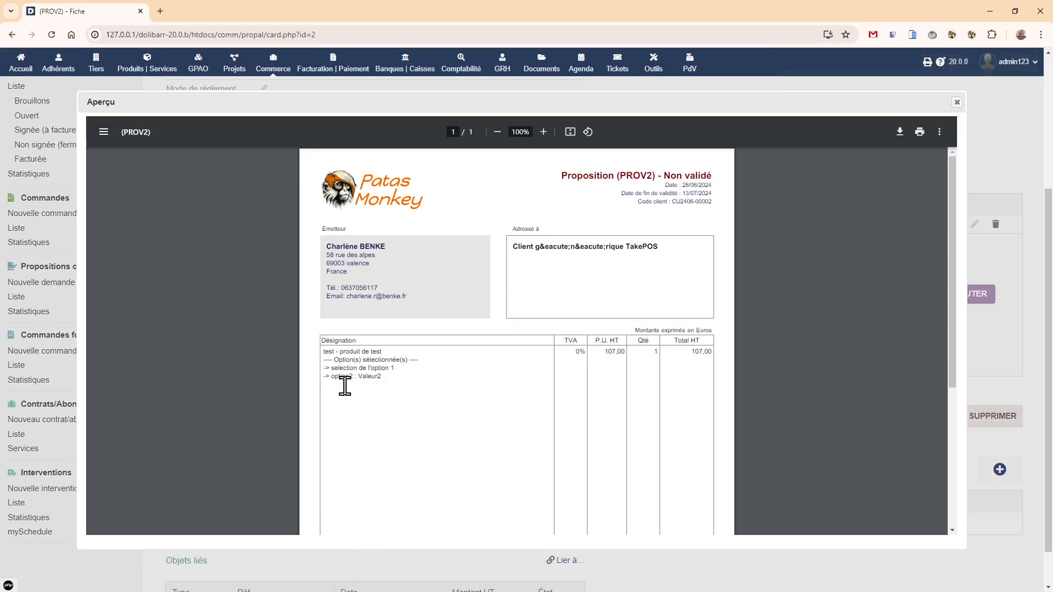
pyautogui.click(956, 102)
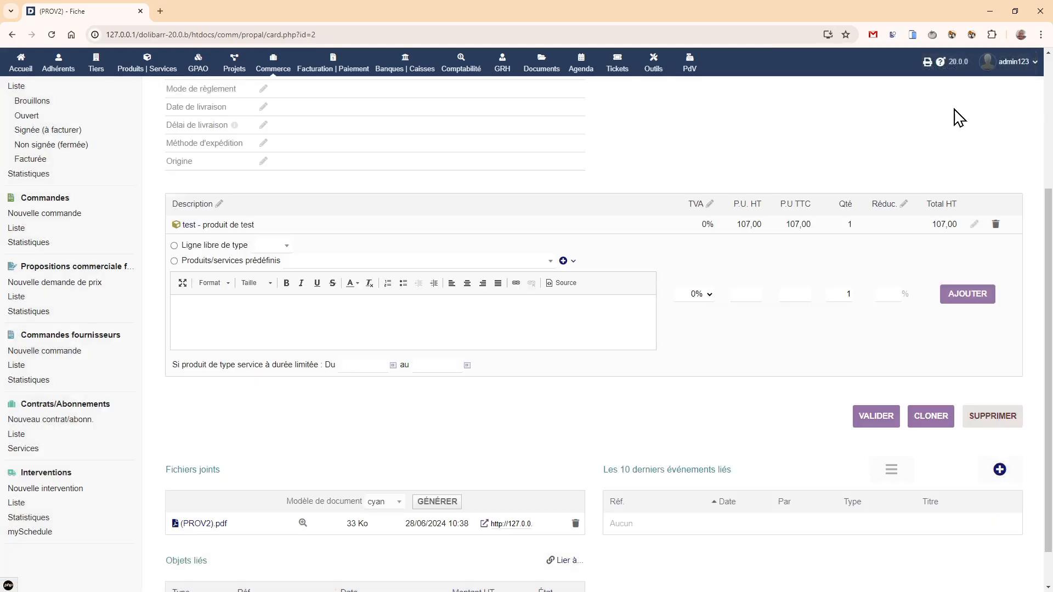
# - Set the quantity of the proposal's test product line to 3 and save the line
pyautogui.click(974, 225)
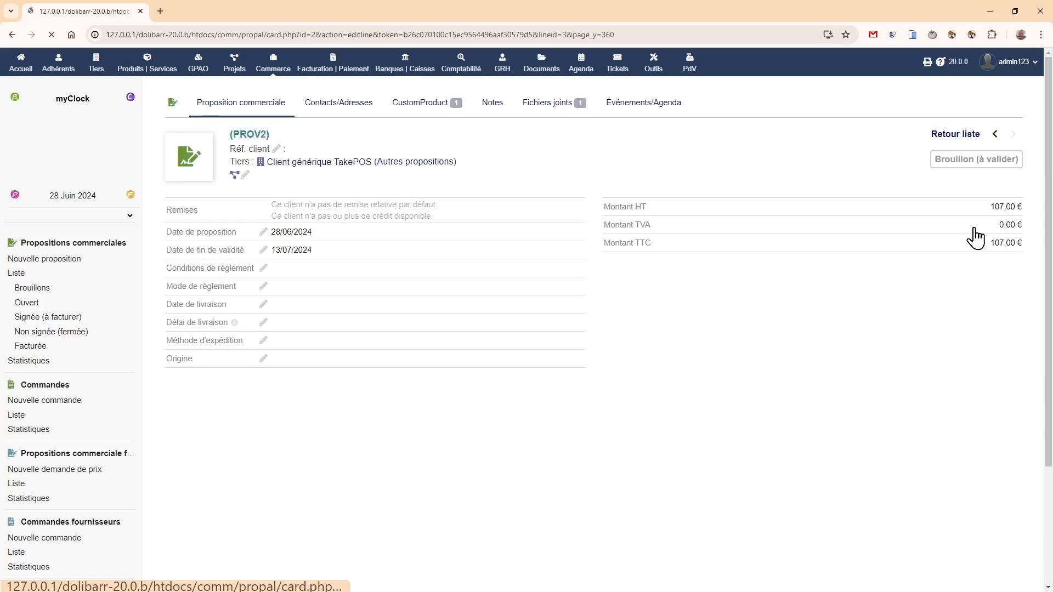
pyautogui.click(845, 319)
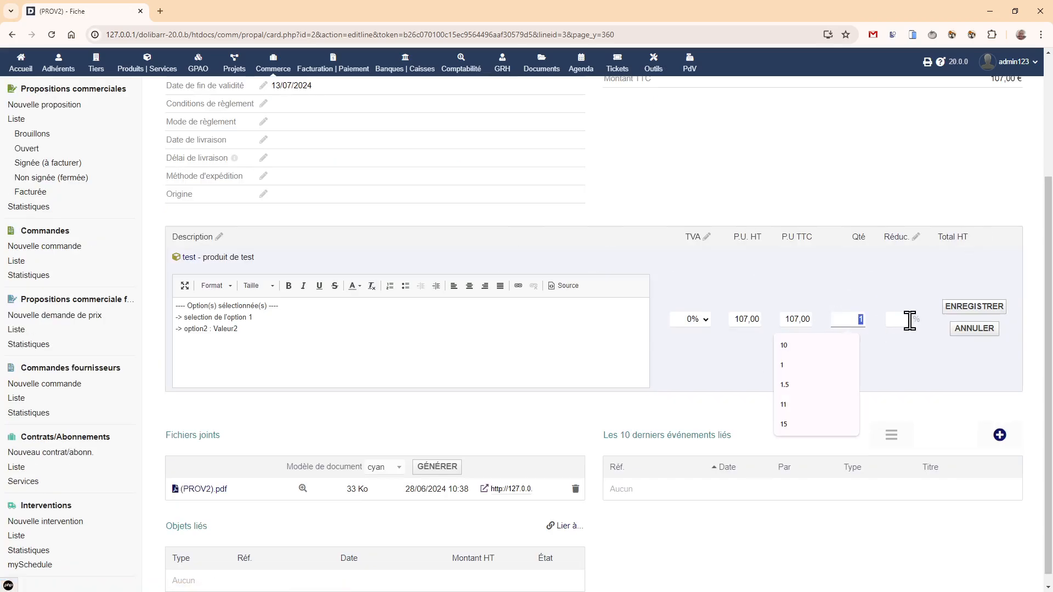
pyautogui.write('3')
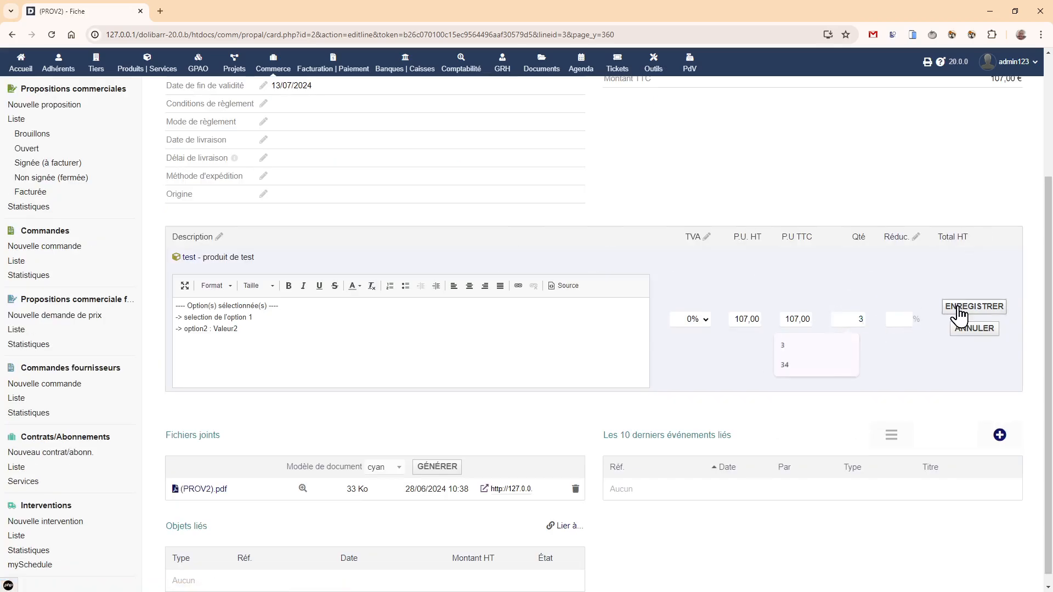
pyautogui.click(961, 308)
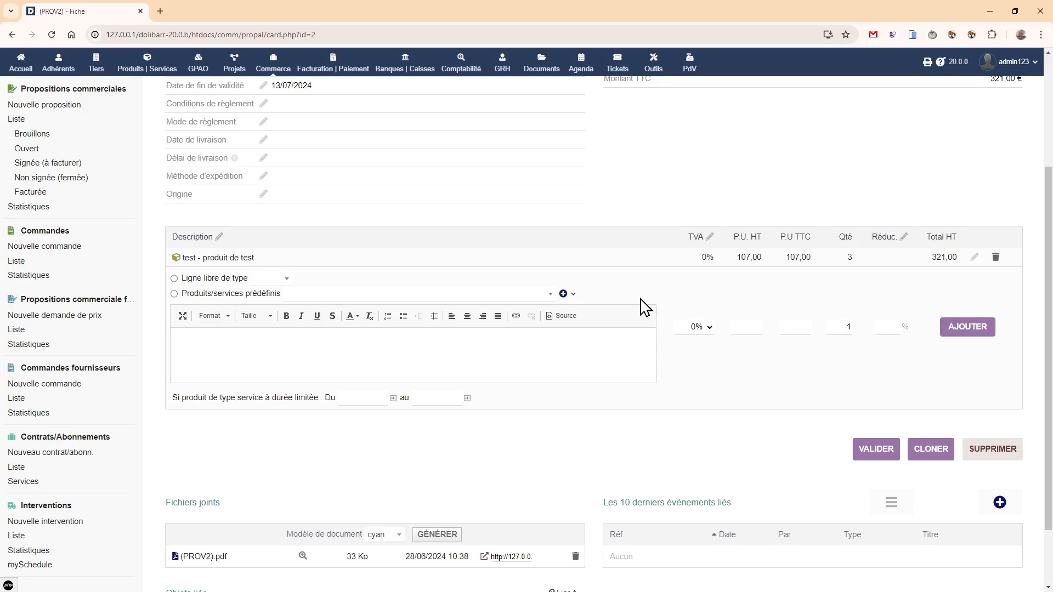
pyautogui.scroll(3, 535, 300)
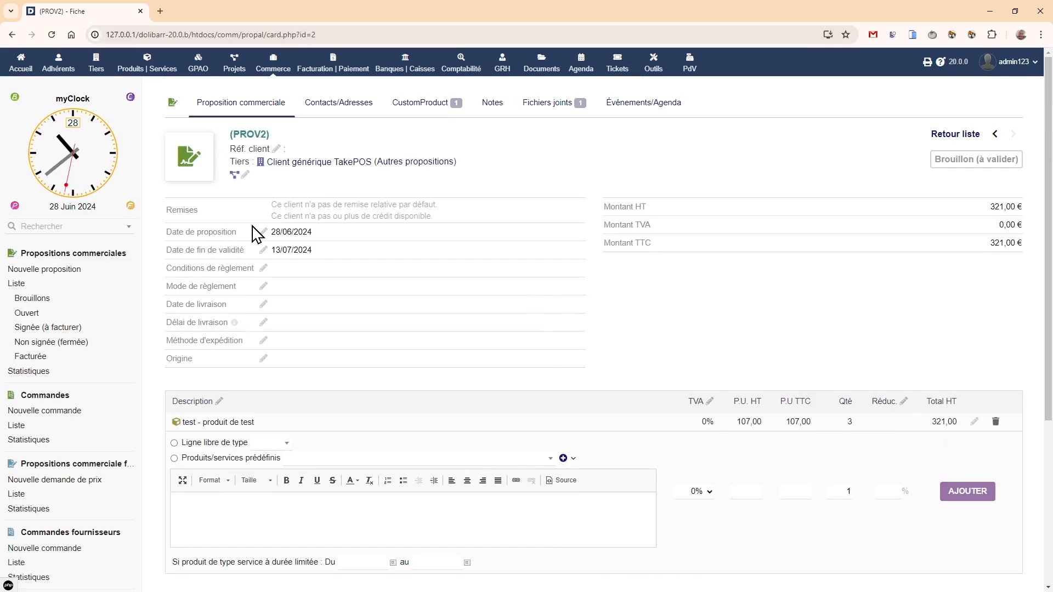
# - In the TakePOS point of sale, apply "Texte ajouté à la description" and "option2 - 20" to the produit personnalisée line, and reopen its options
pyautogui.click(689, 60)
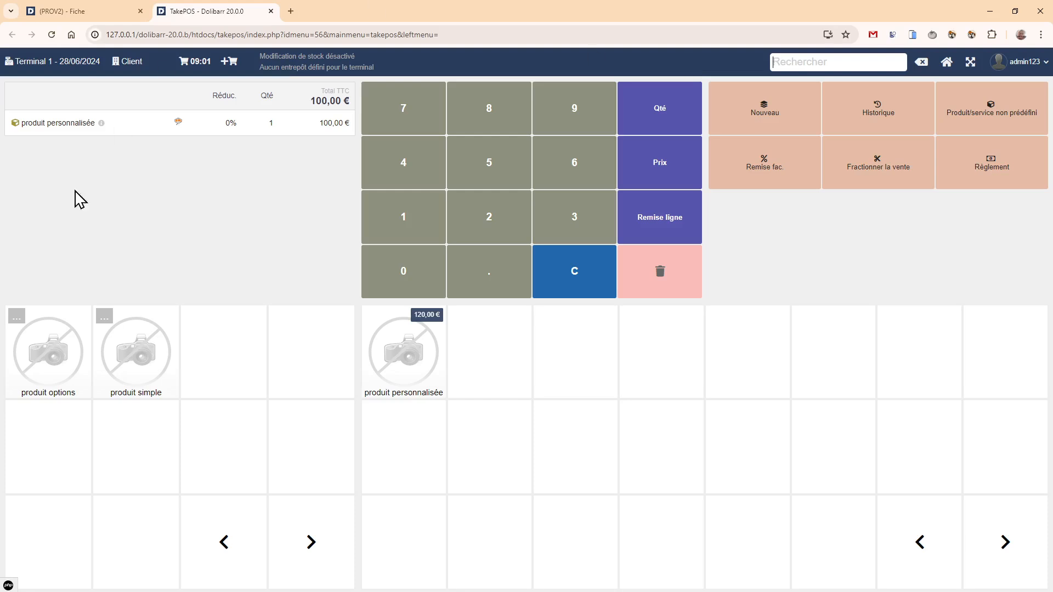
pyautogui.moveTo(101, 124)
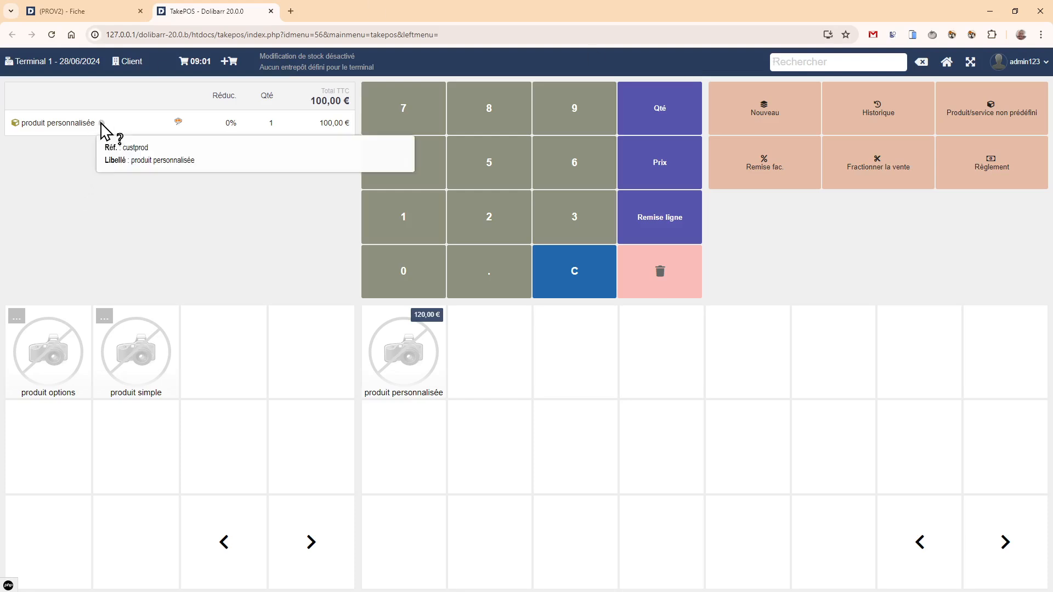
pyautogui.click(178, 122)
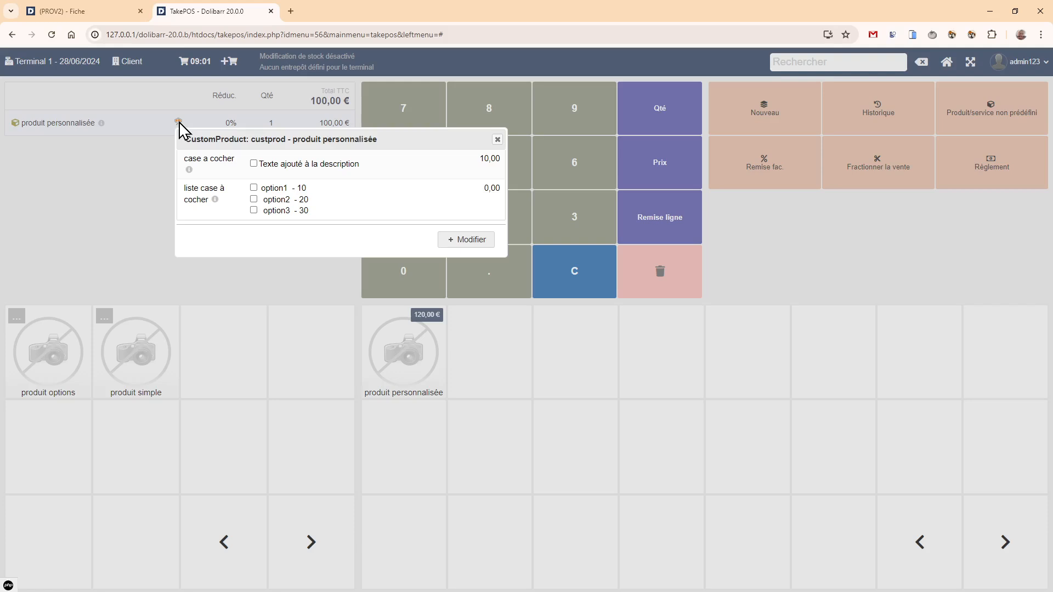
pyautogui.click(254, 163)
pyautogui.click(447, 240)
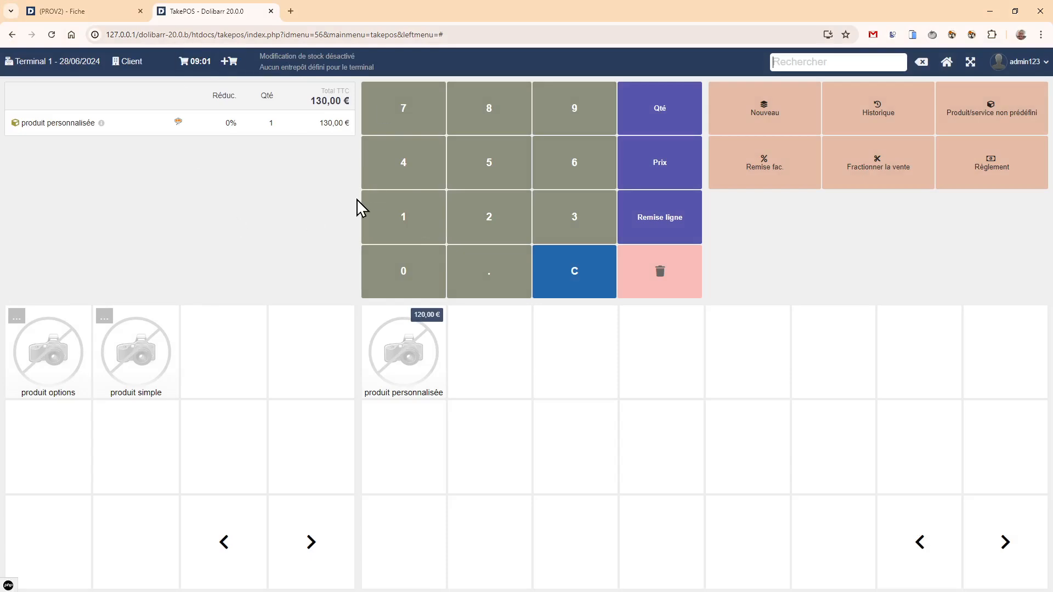
pyautogui.click(178, 122)
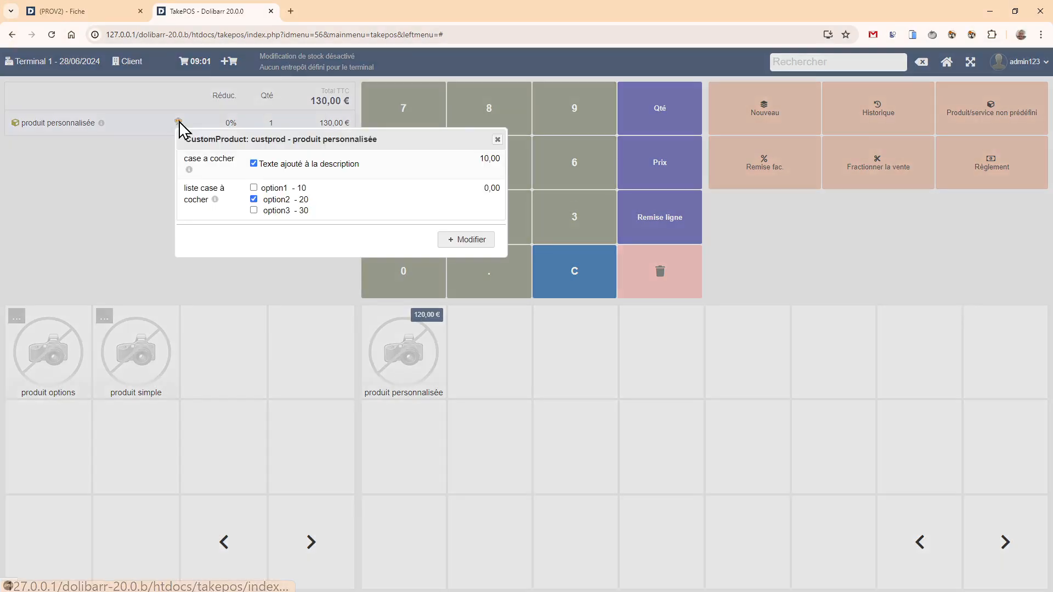
# - Remove "Texte ajouté à la description" and "option2 - 20" from the produit personnalisée line's options, applying each change
pyautogui.click(253, 163)
pyautogui.click(464, 243)
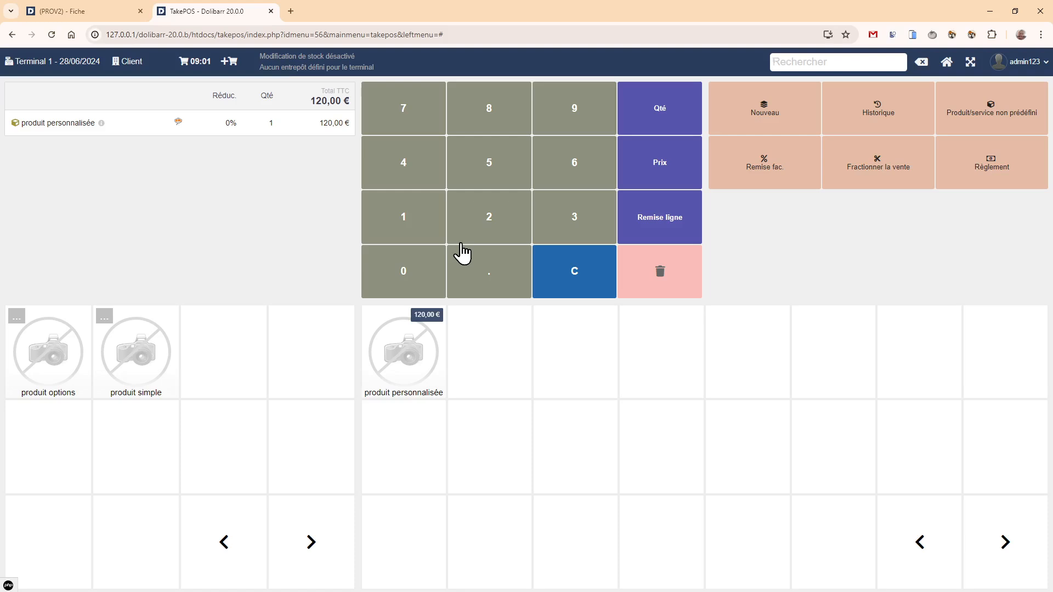
pyautogui.click(179, 123)
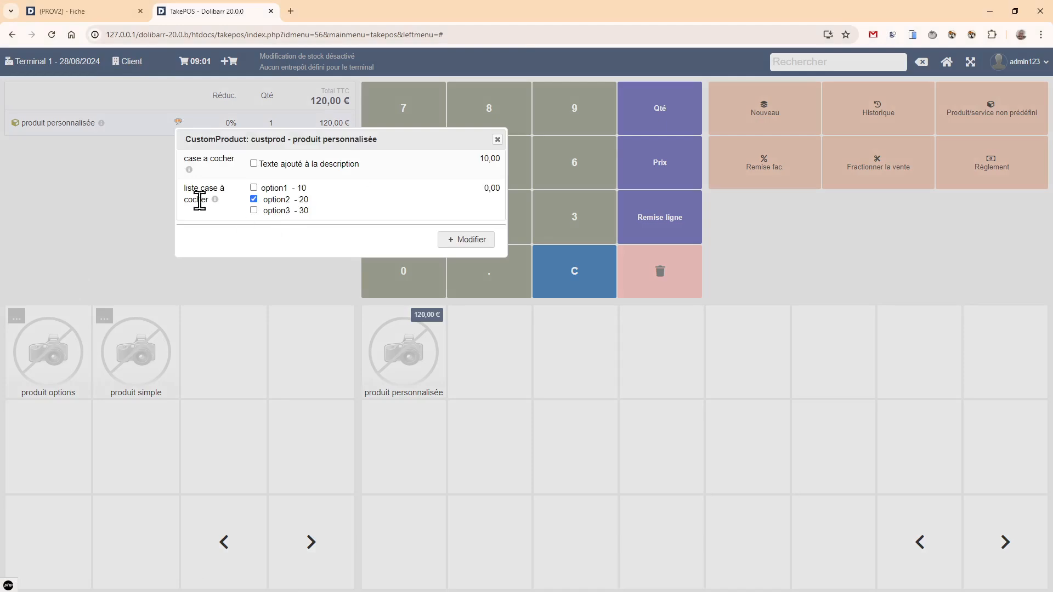
pyautogui.click(464, 240)
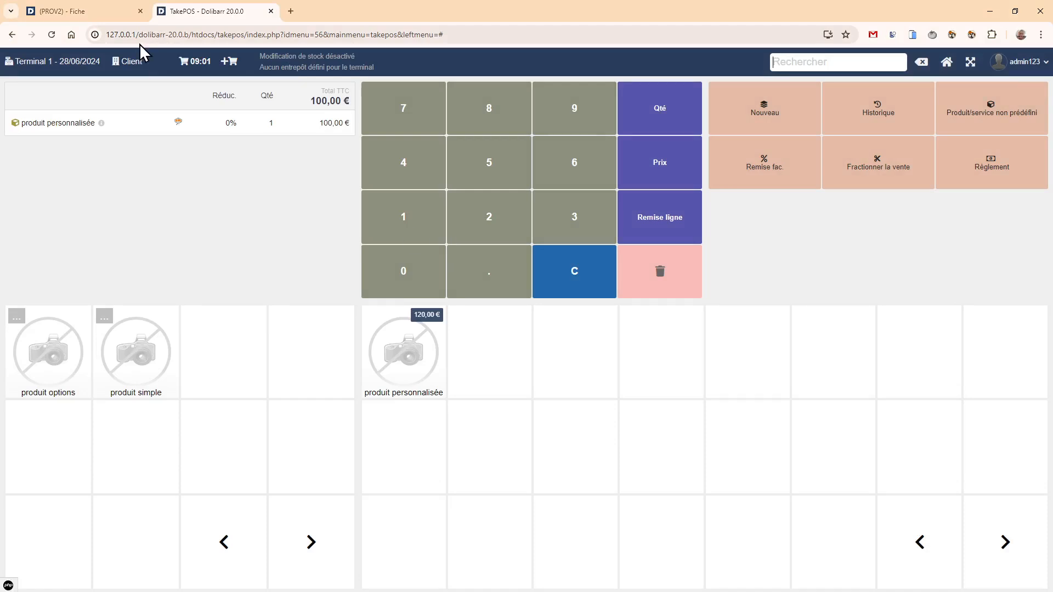
# - Close the TakePOS point of sale and open the DoliStore website in a new browser tab
pyautogui.click(271, 11)
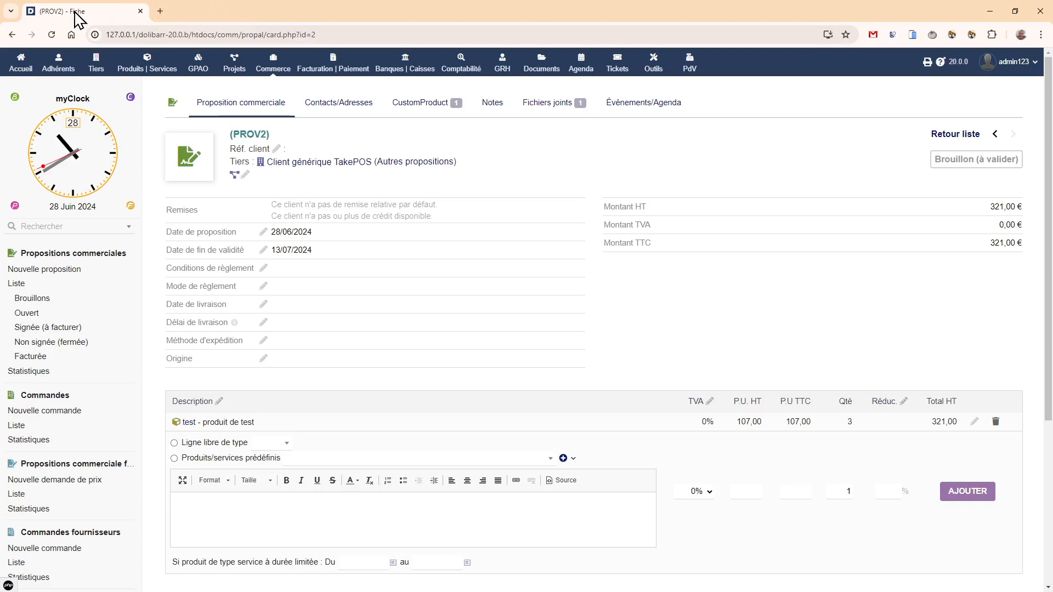
pyautogui.click(160, 12)
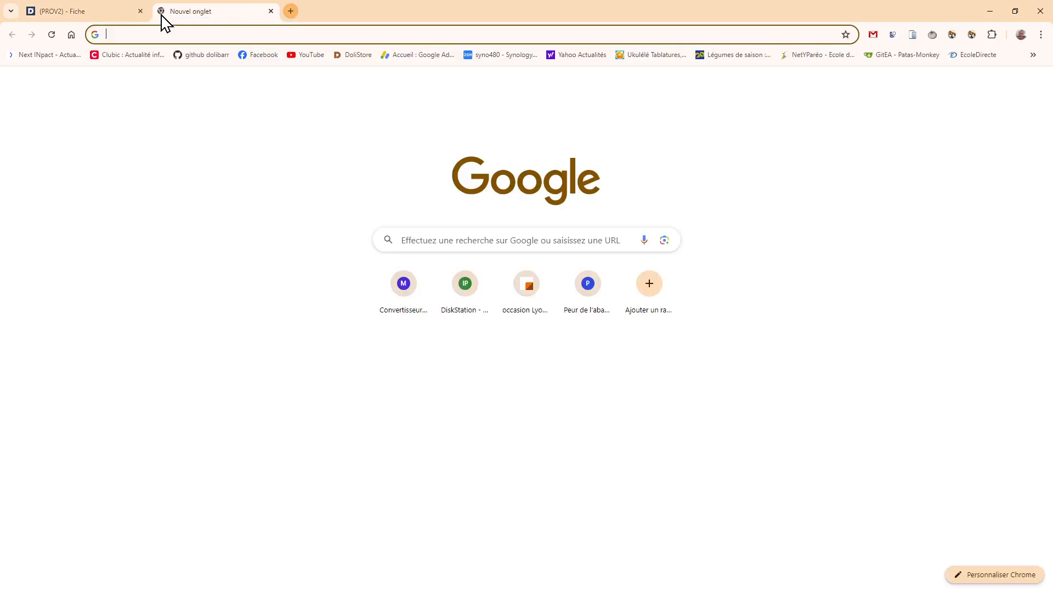
pyautogui.write('dol')
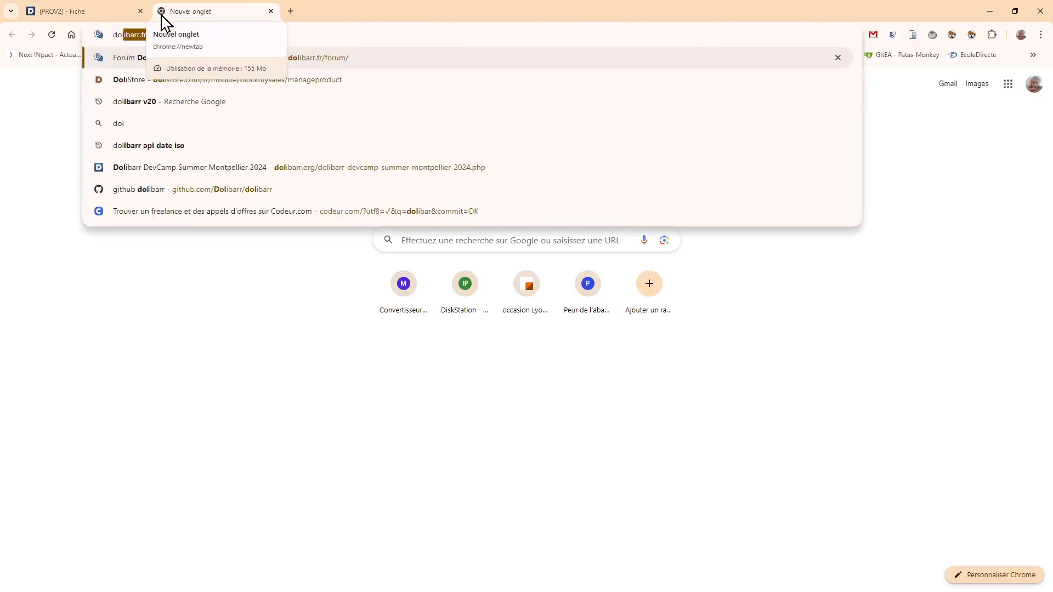
pyautogui.write('is')
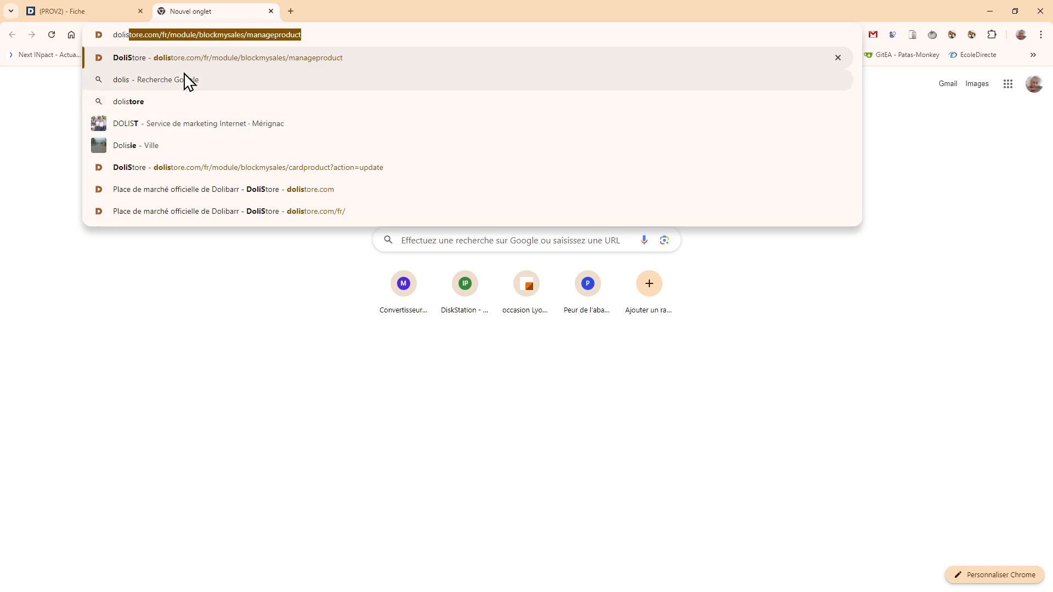
pyautogui.click(149, 167)
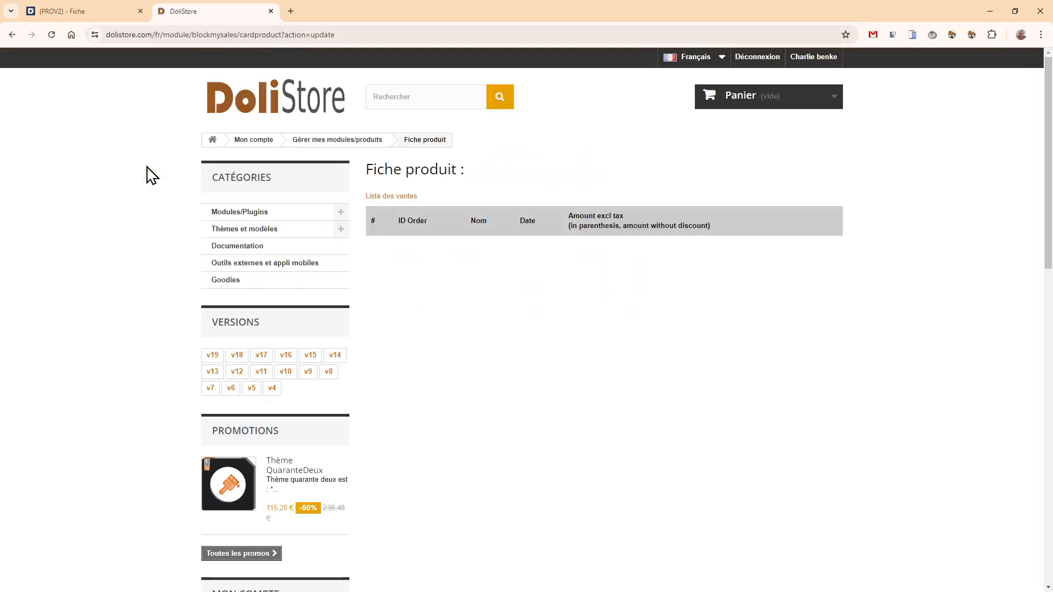
# - Search DoliStore for "customprod" and open the page of the module "CustomProduct : Gestion d'options sur les produits"
pyautogui.click(392, 95)
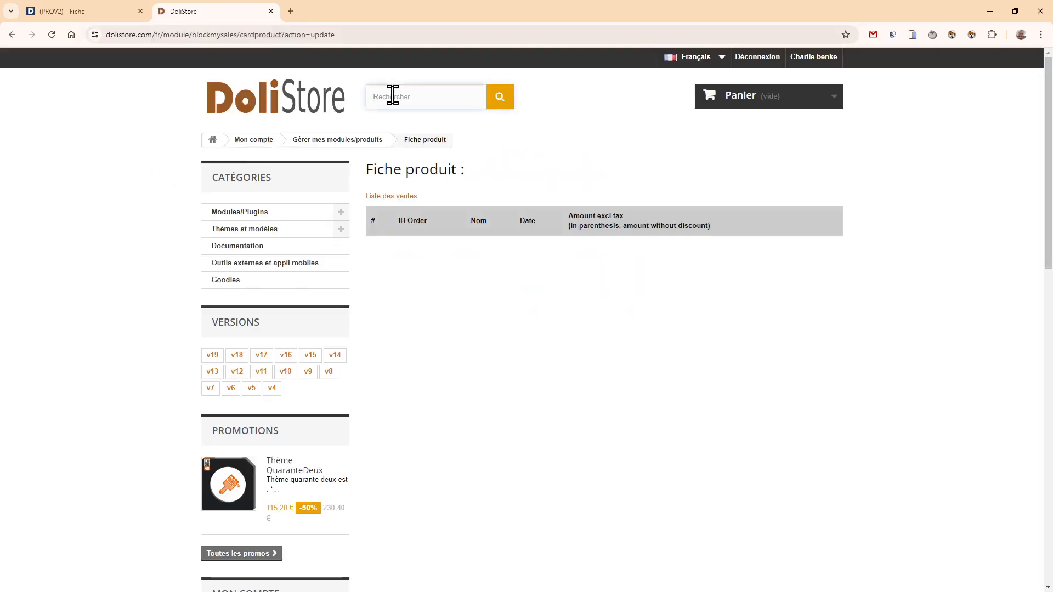
pyautogui.write('customprod')
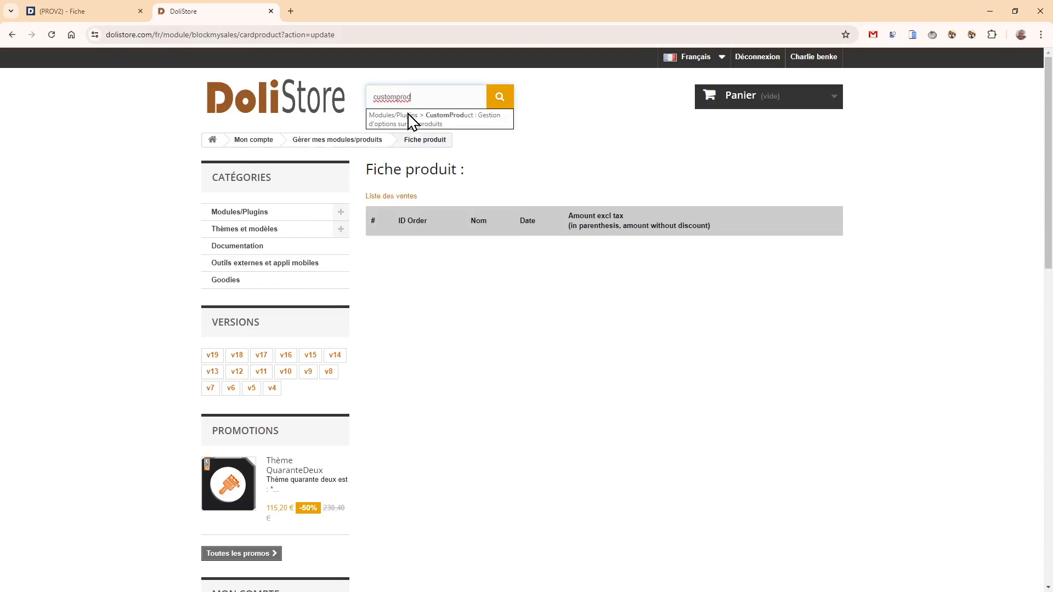
pyautogui.click(412, 121)
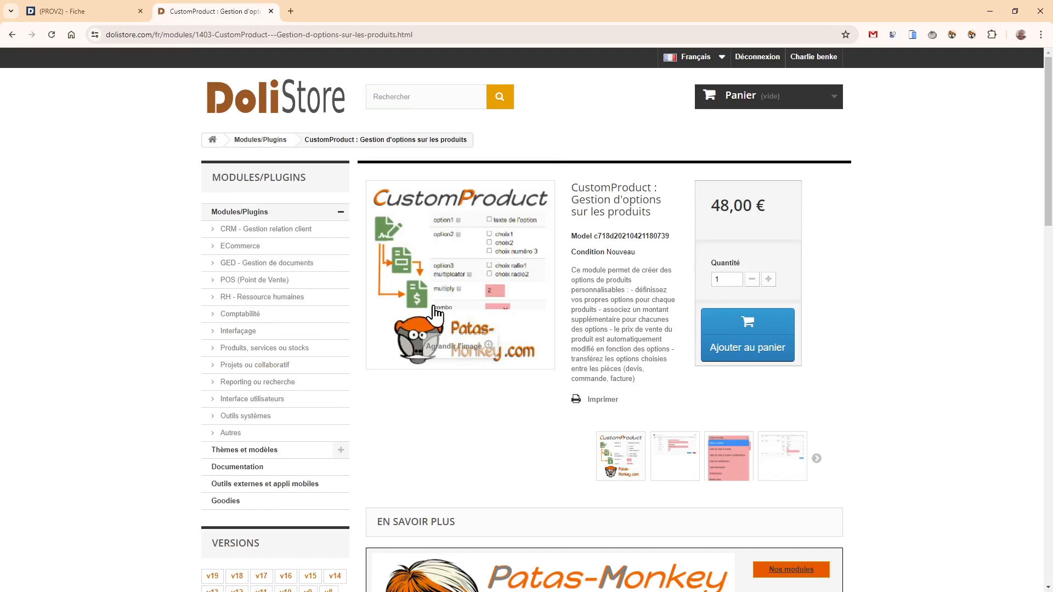
# - Open the wiki user guide linked from the module's description and look through its customProduct documentation page
pyautogui.scroll(-5, 667, 346)
pyautogui.scroll(-3, 666, 345)
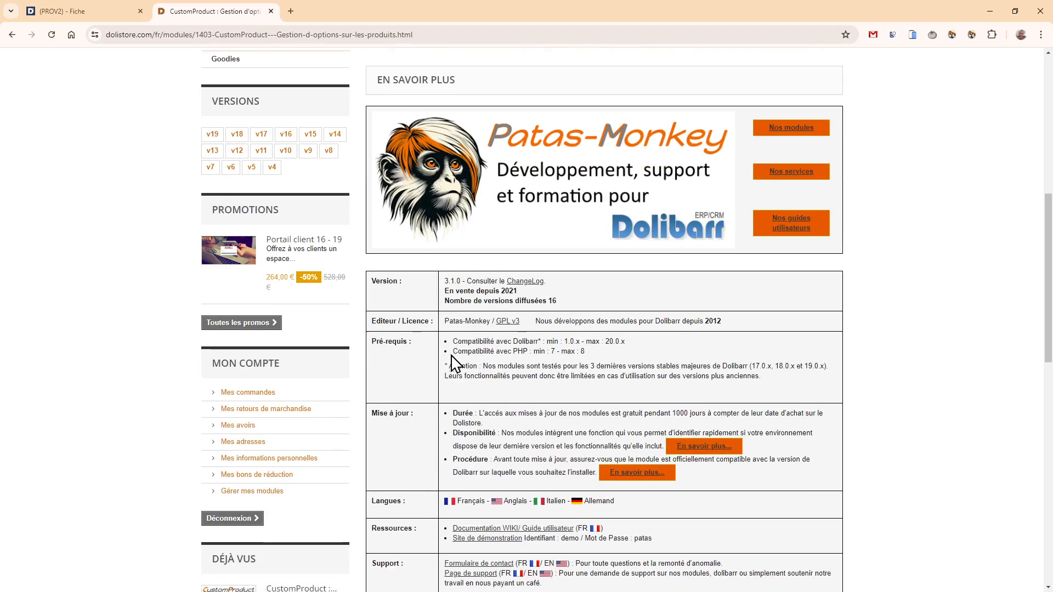
pyautogui.scroll(-2, 464, 384)
pyautogui.click(482, 423)
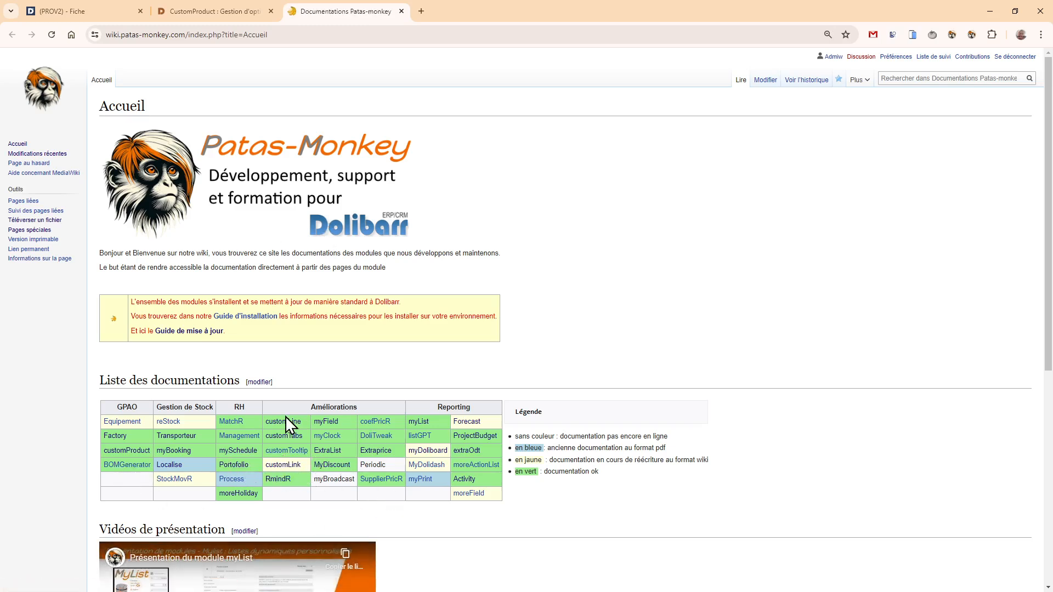
pyautogui.click(119, 453)
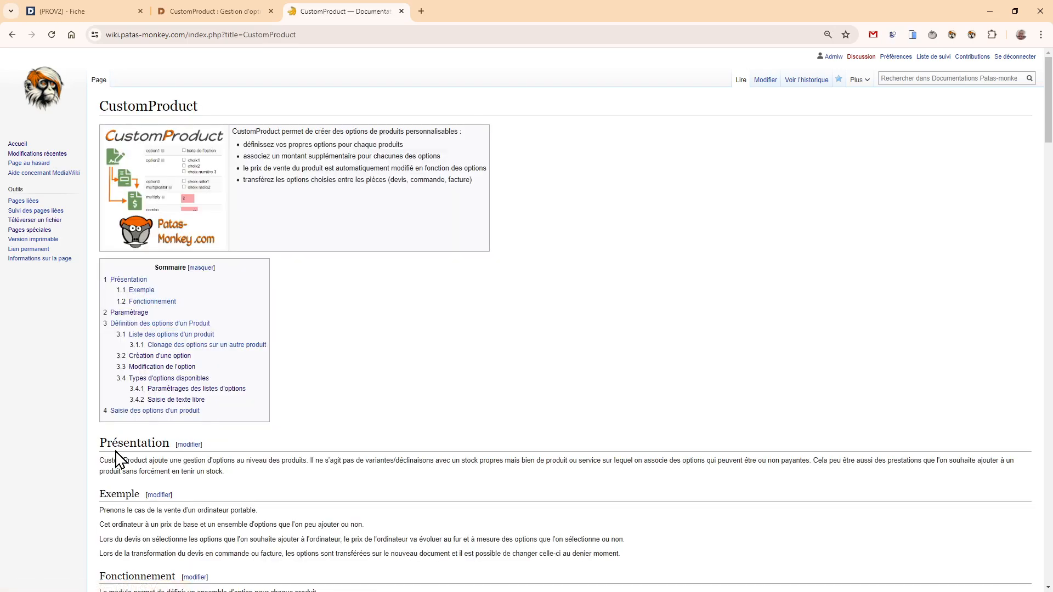
pyautogui.scroll(-8, 418, 222)
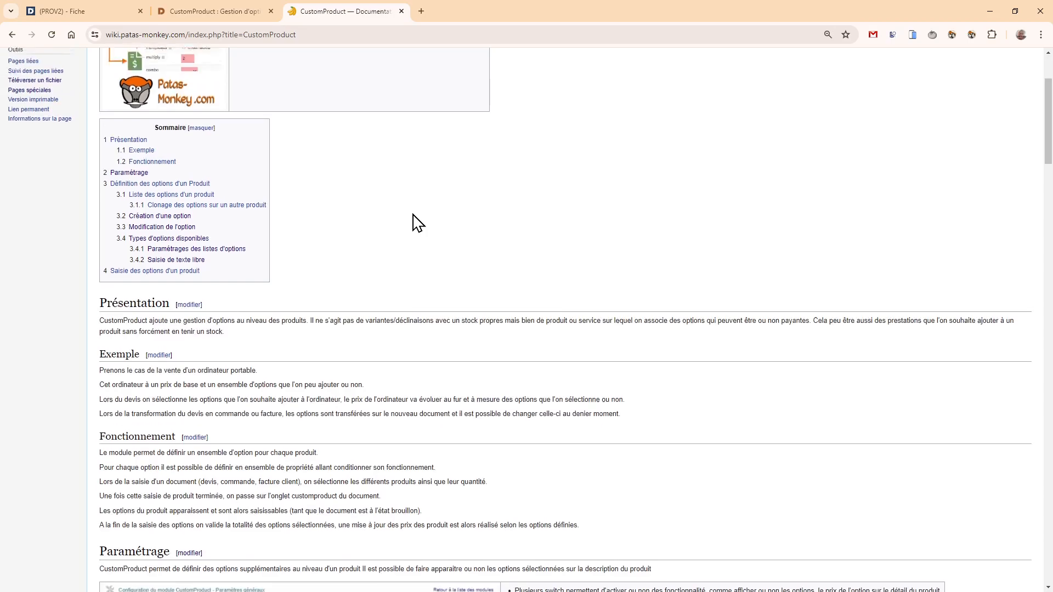
pyautogui.scroll(-10, 418, 222)
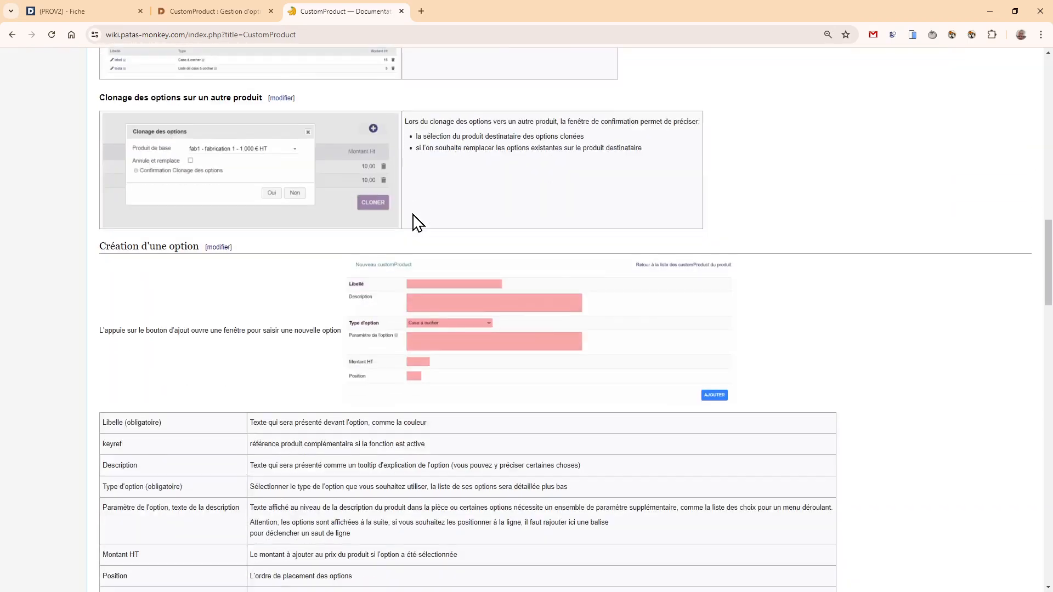
pyautogui.scroll(-5, 417, 223)
pyautogui.scroll(20, 418, 222)
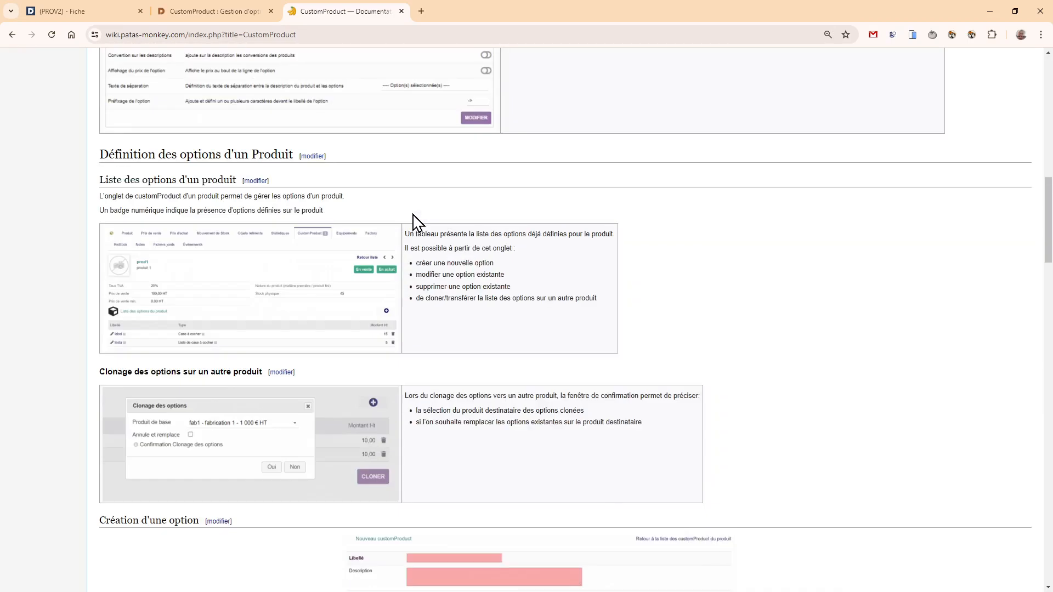
pyautogui.scroll(4, 417, 222)
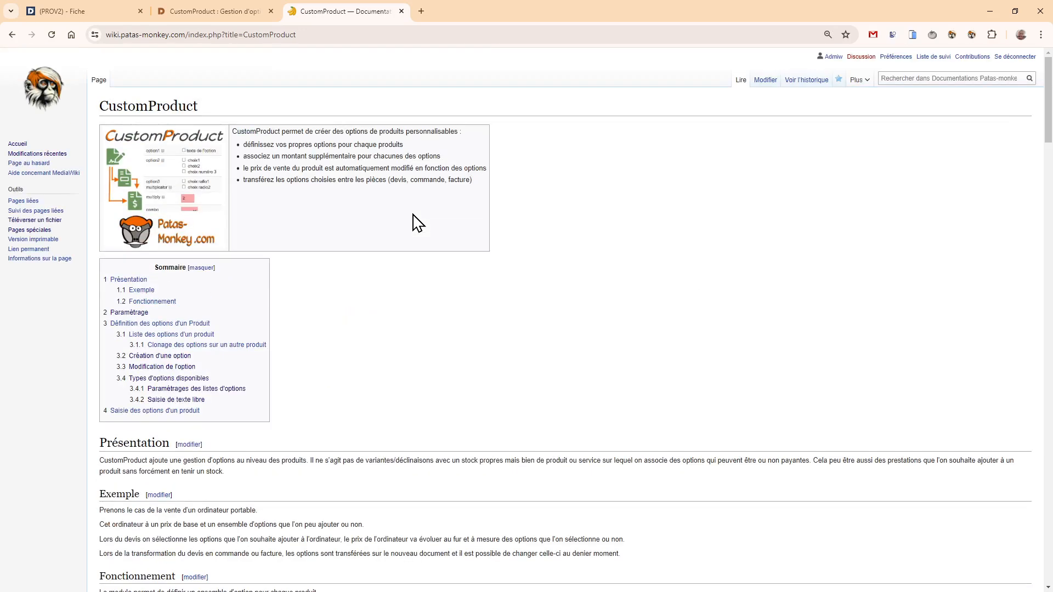